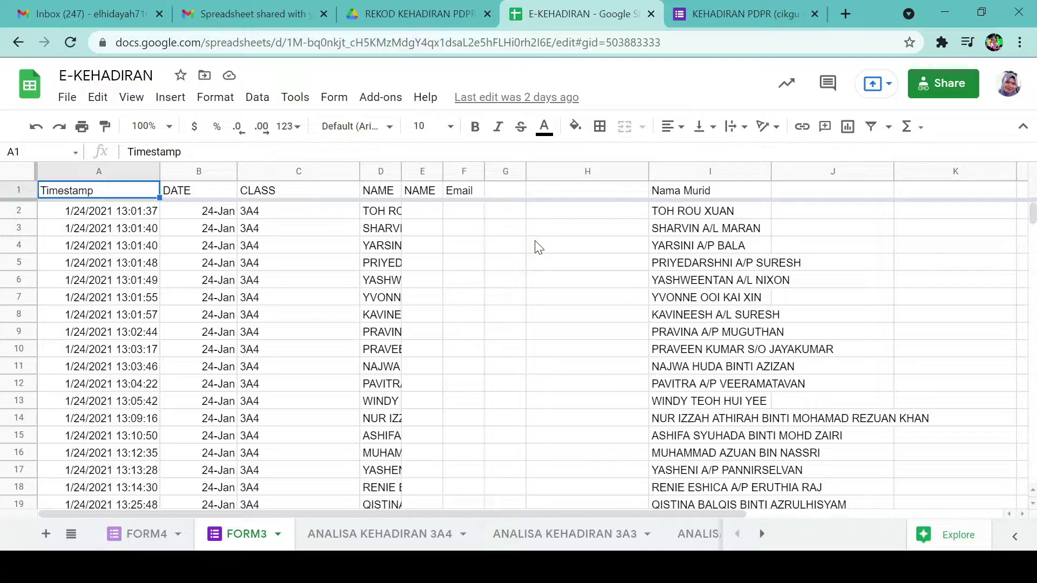
Step: Switch to the KEHADIRAN PDPR form and review the date and class questions in its first section
click(739, 14)
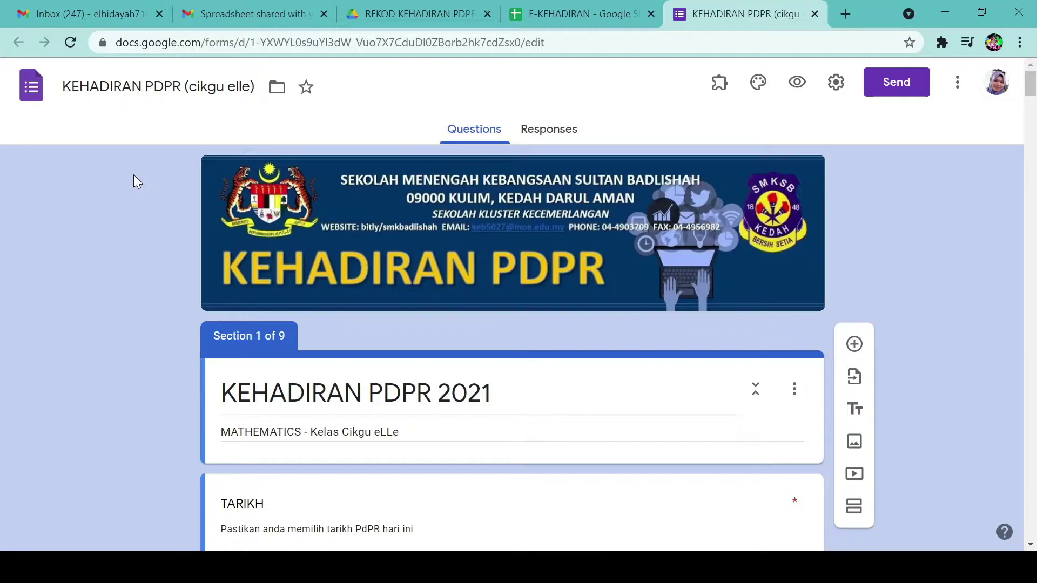
scroll(119, 324, down, 7)
scroll(118, 327, down, 3)
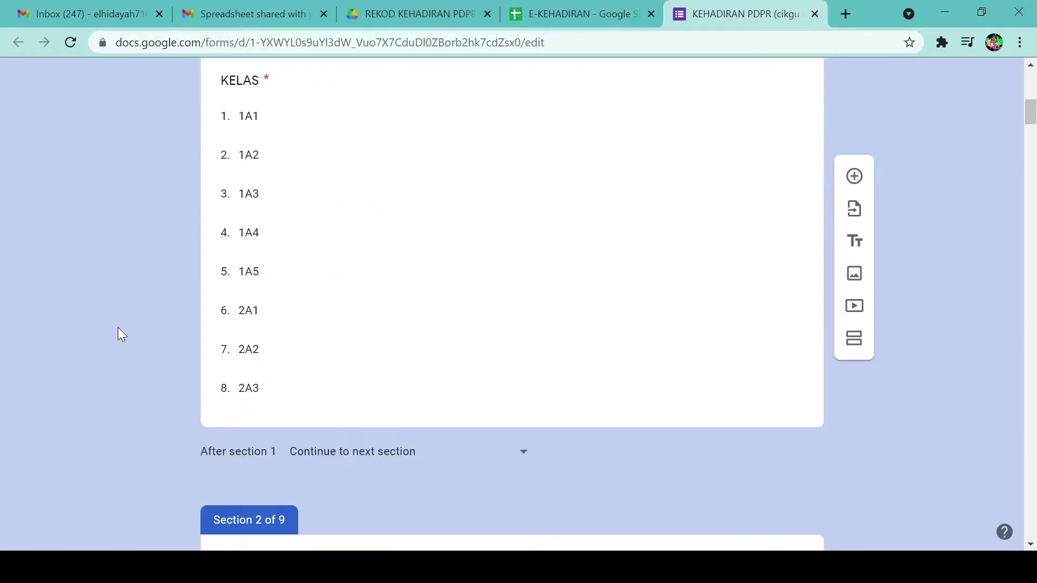
scroll(117, 327, up, 9)
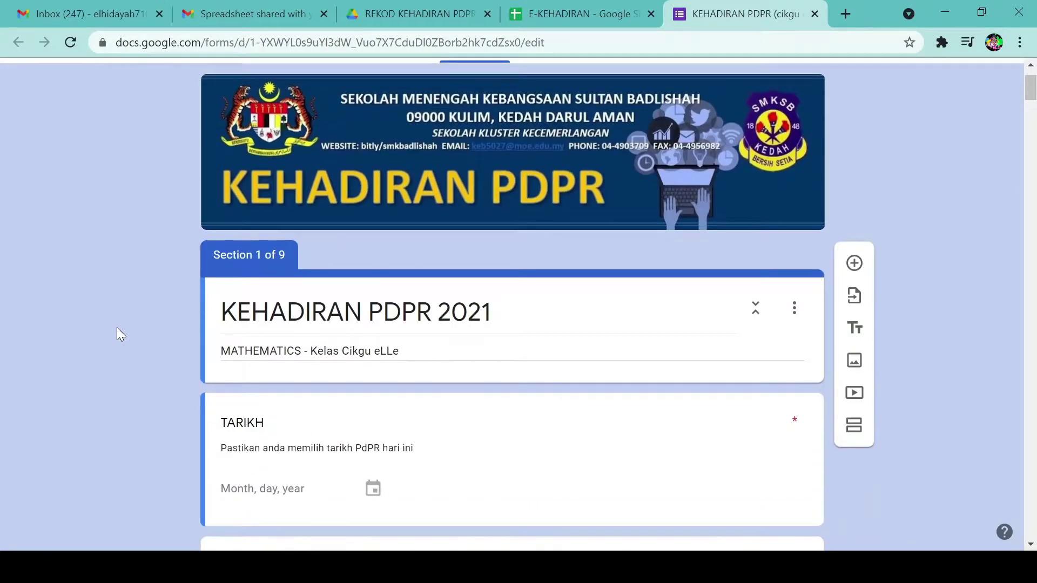
scroll(117, 328, up, 2)
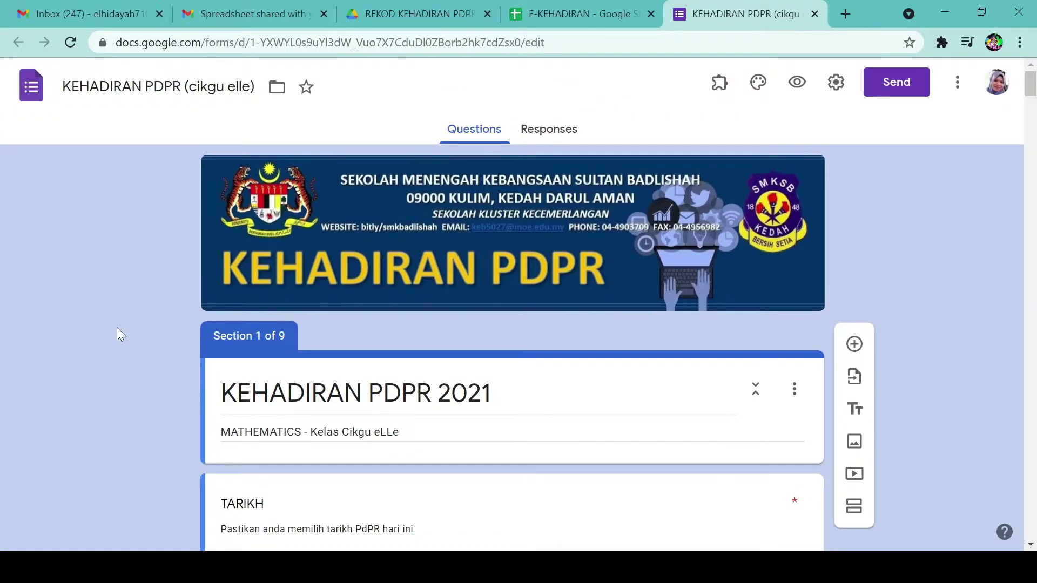
Step: Link the form's responses to the existing spreadsheet E-KEHADIRAN, searching for it with "e-"
click(551, 132)
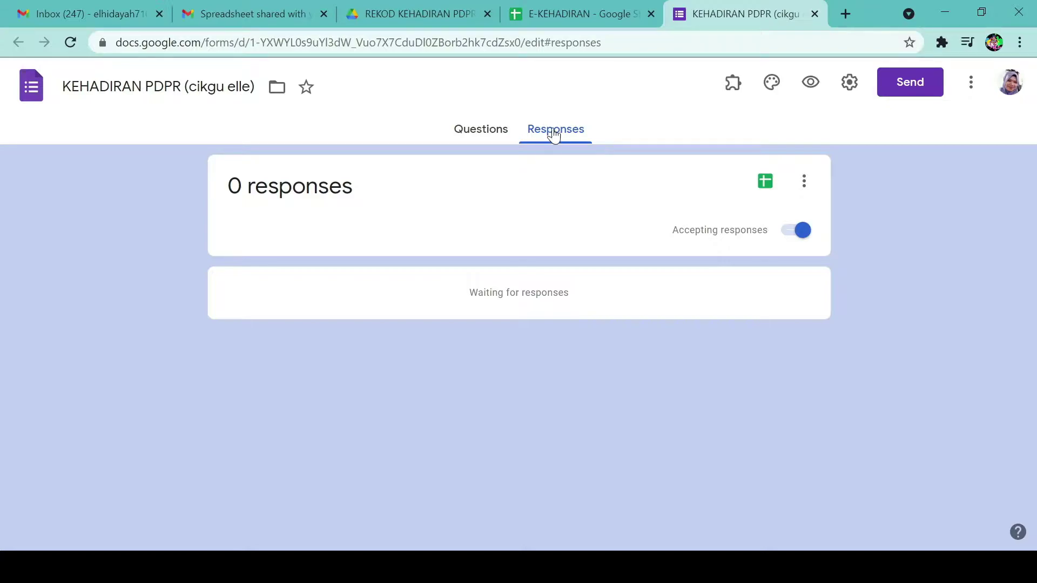
click(762, 185)
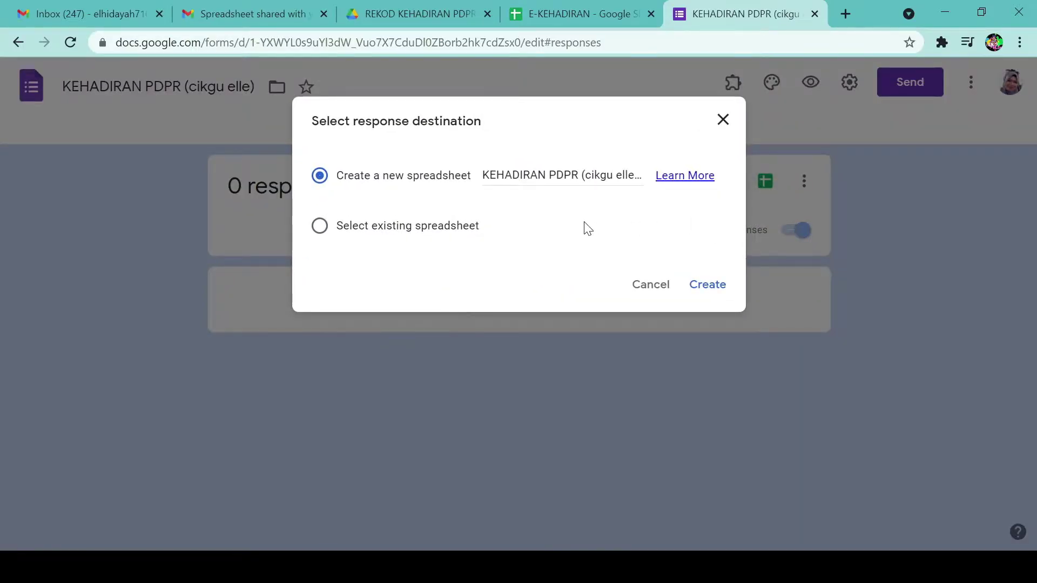
click(324, 233)
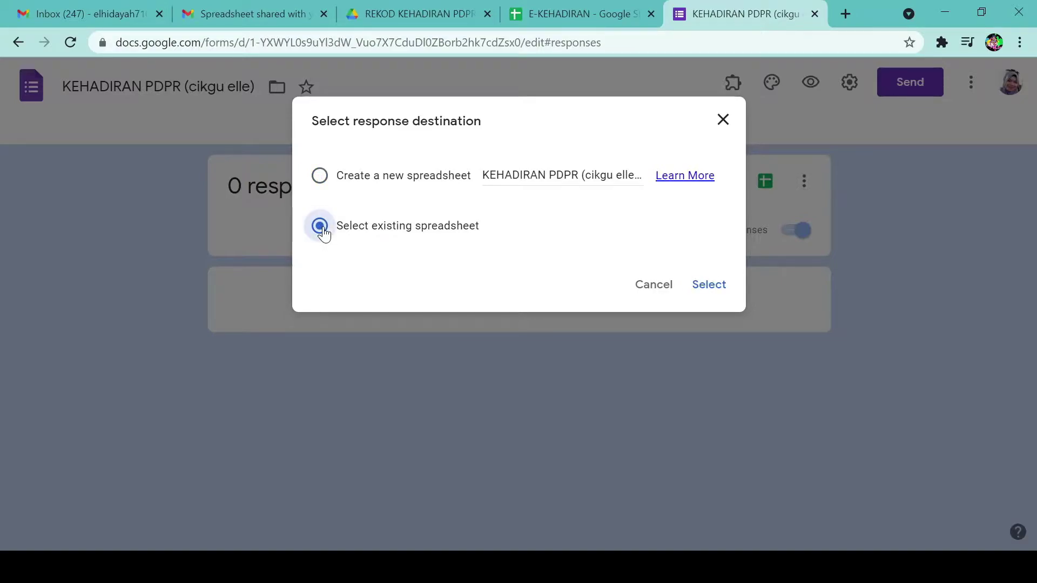
click(320, 177)
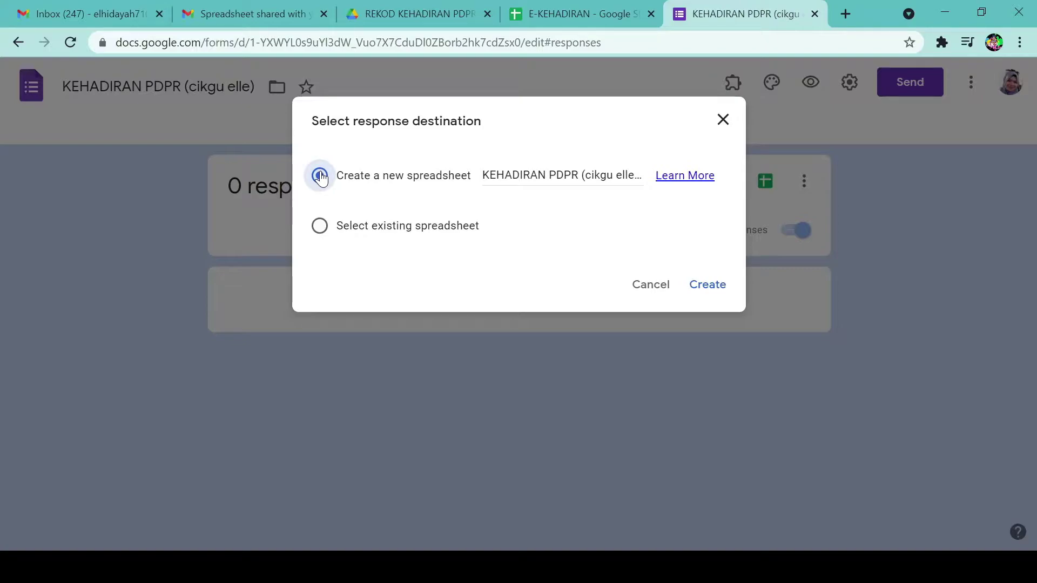
click(320, 226)
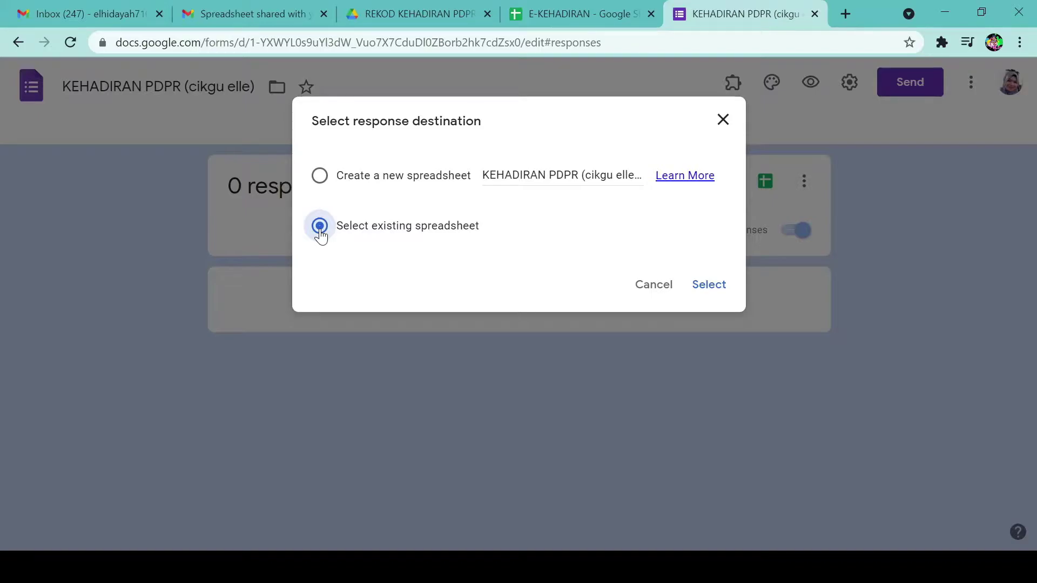
click(711, 286)
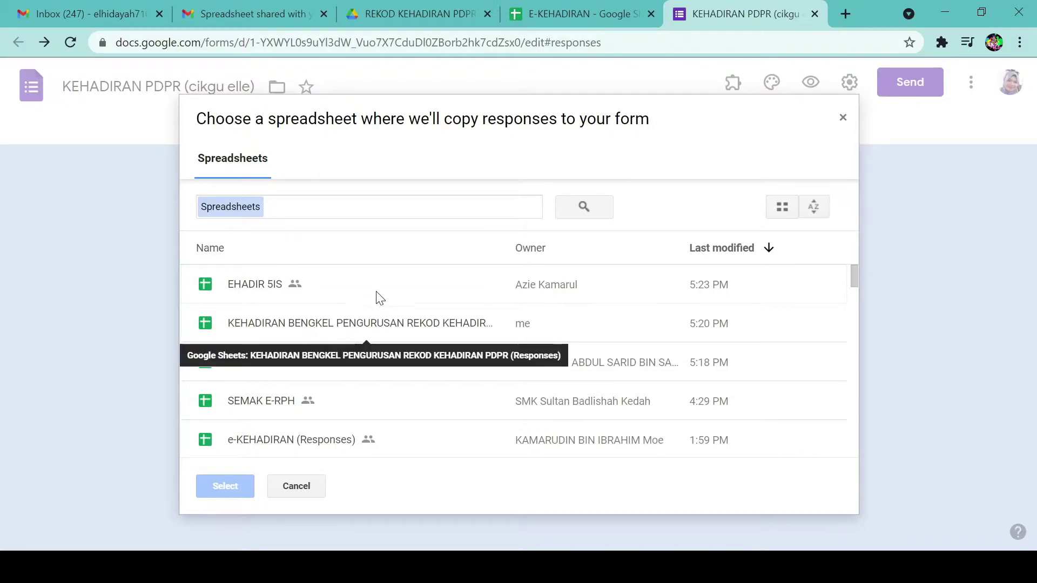
click(365, 203)
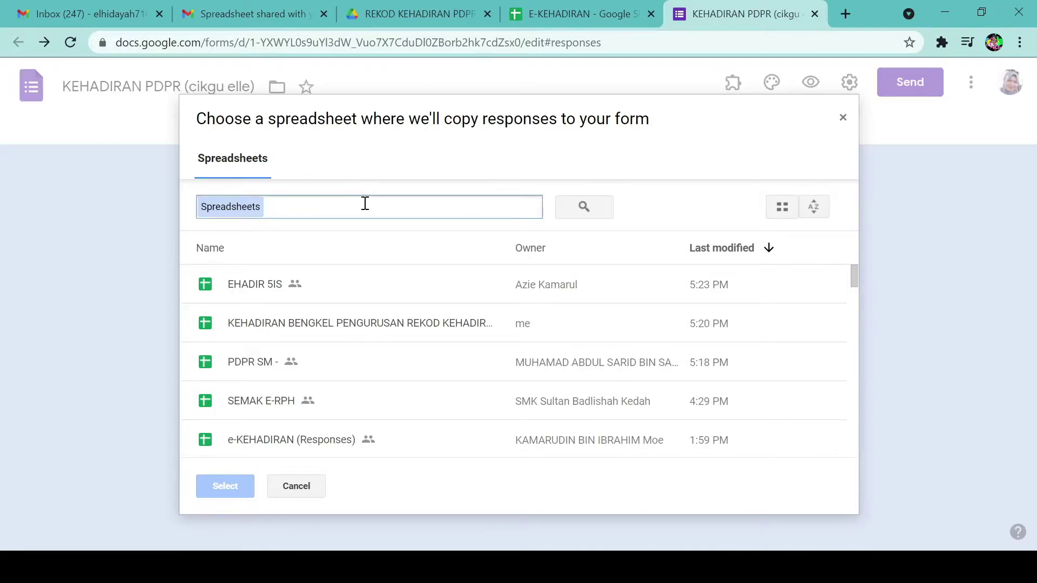
text(e-)
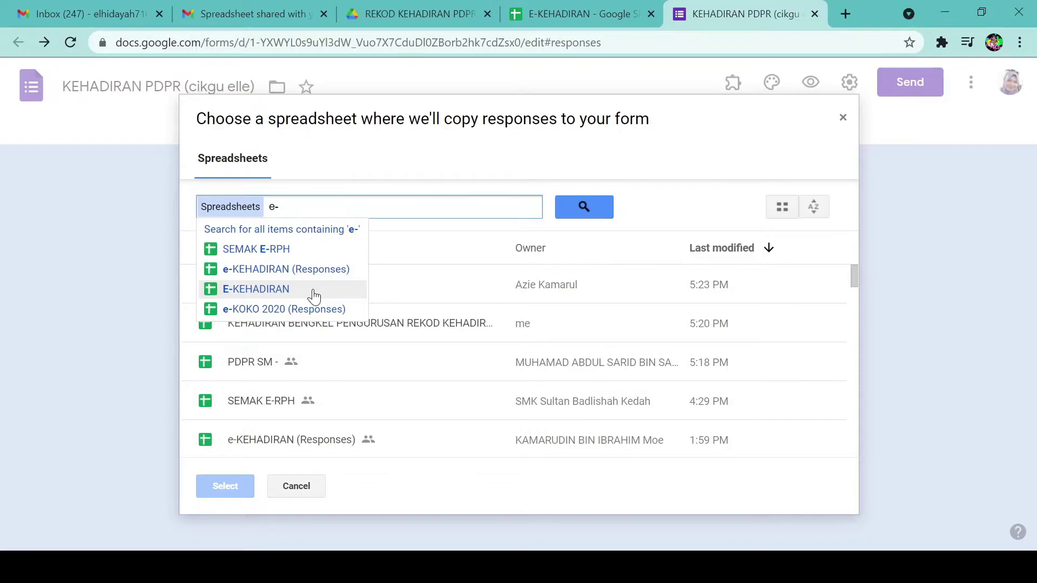
click(314, 296)
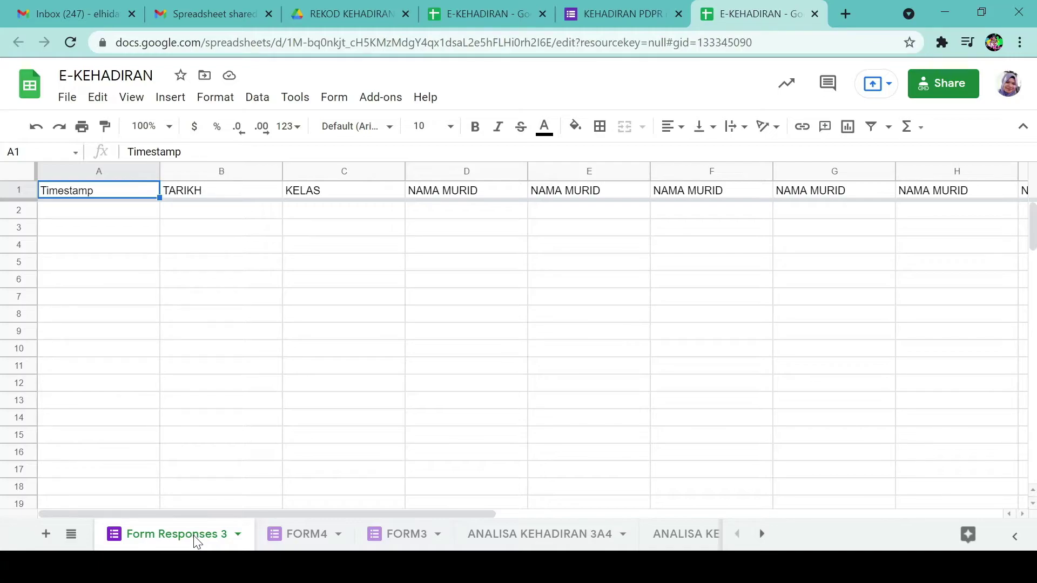
Step: Rename the Form Responses 3 sheet as FORM2
click(238, 534)
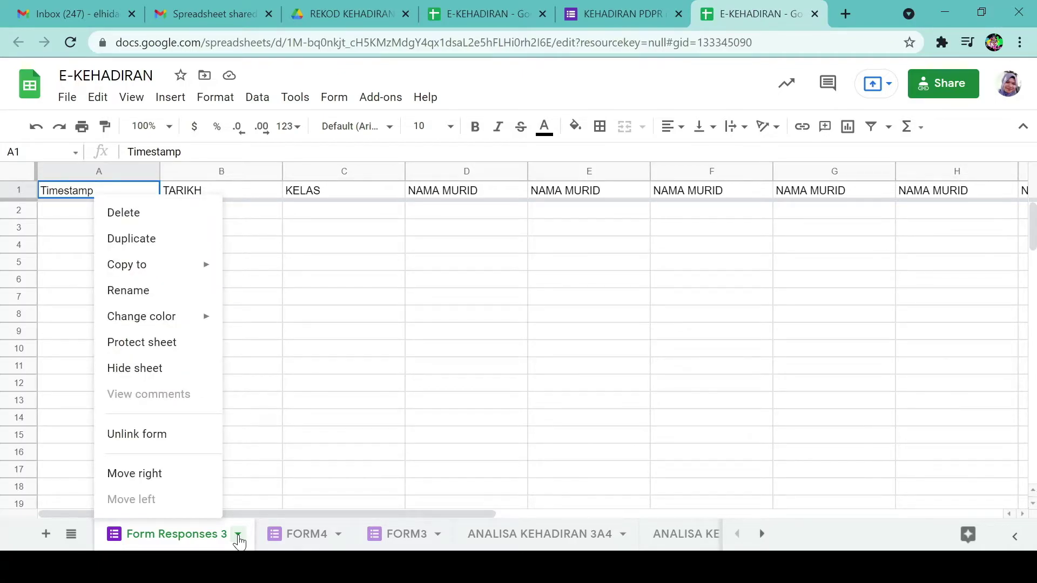
click(134, 298)
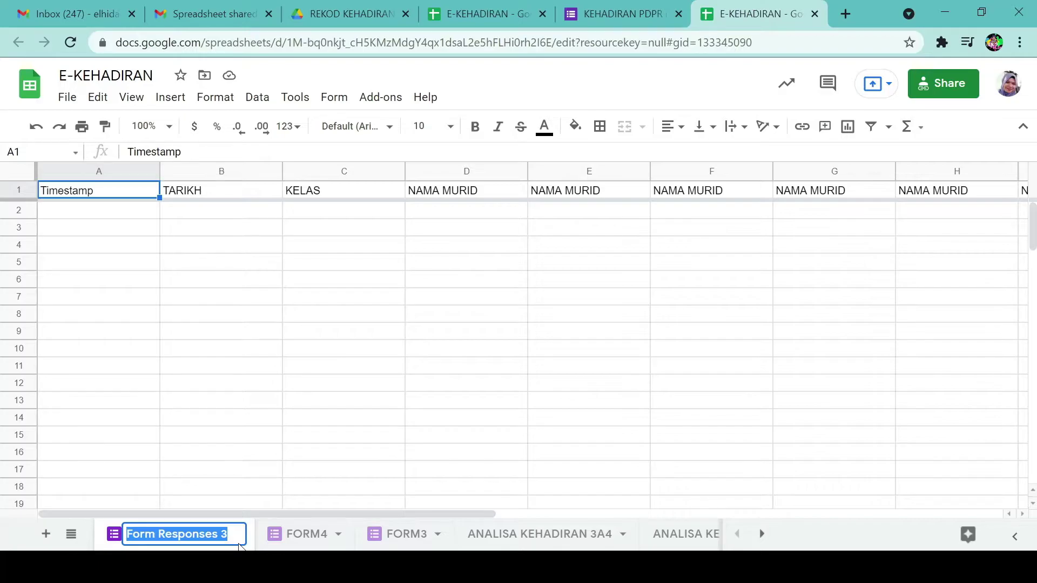
text(F)
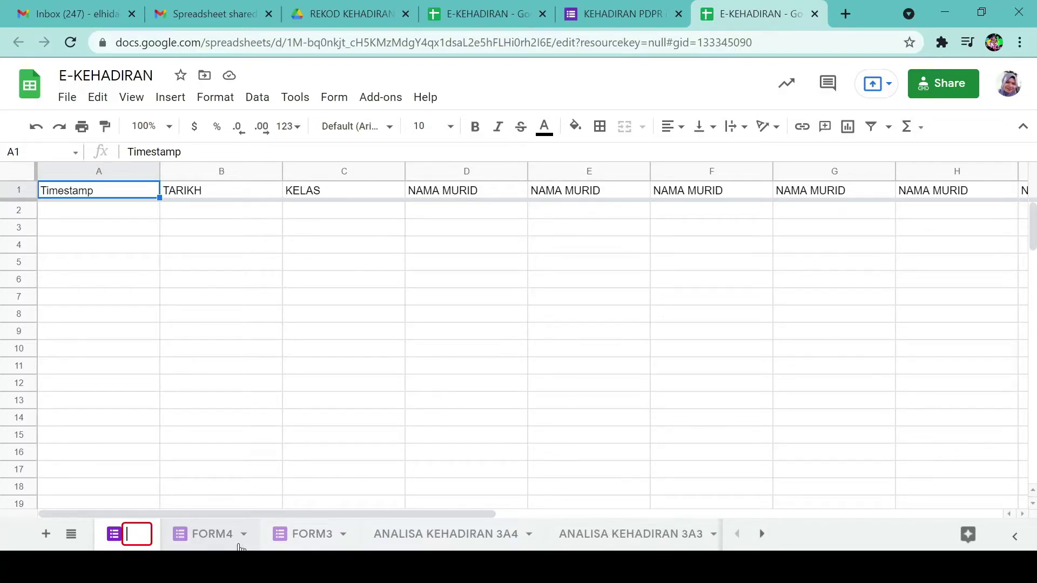
text(ORM2)
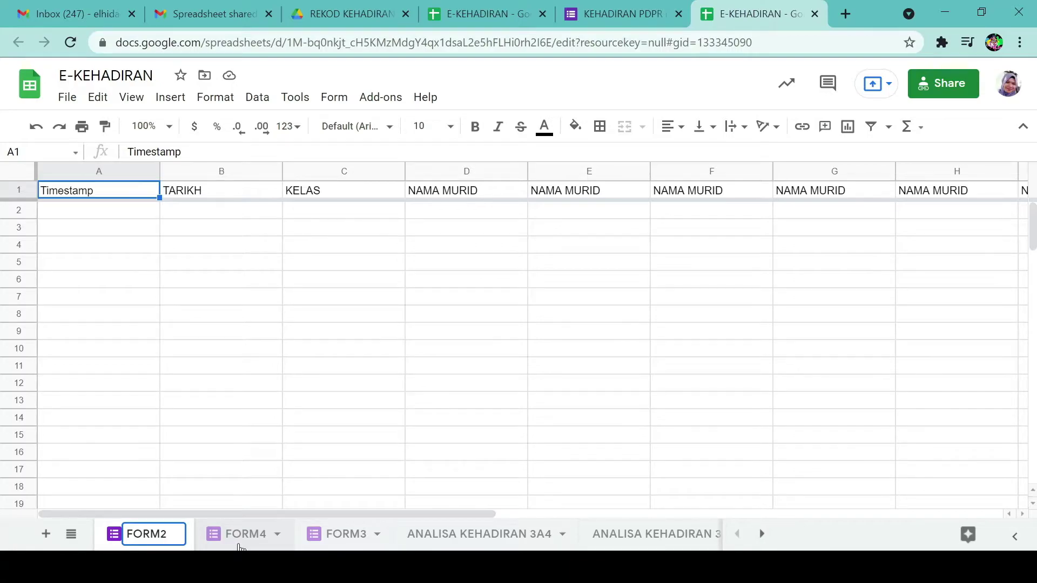
click(297, 373)
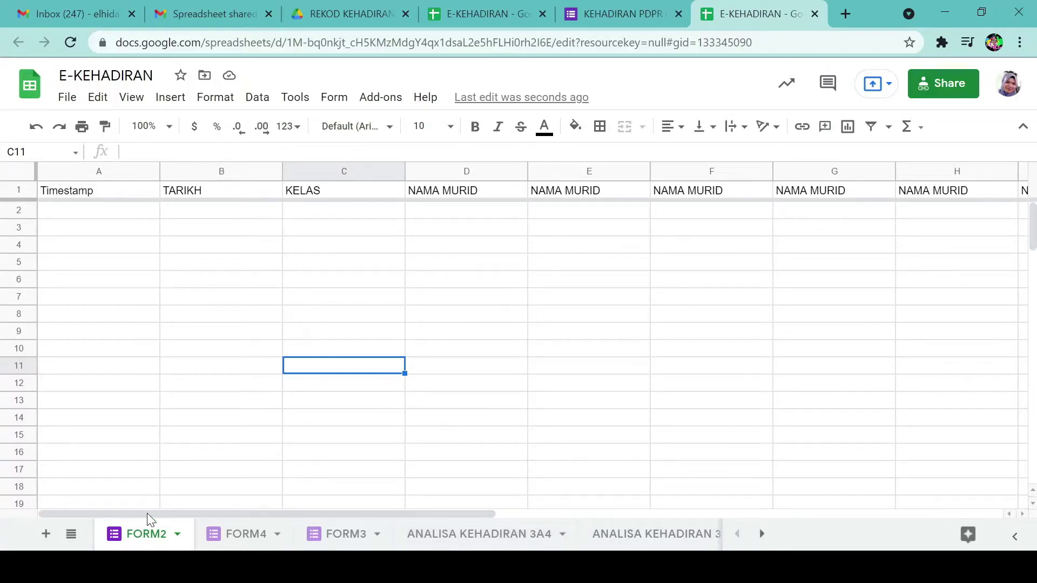
Step: Check the KELAS options in the KEHADIRAN PDPR form's questions, then return to the E-KEHADIRAN spreadsheet
click(618, 11)
click(474, 128)
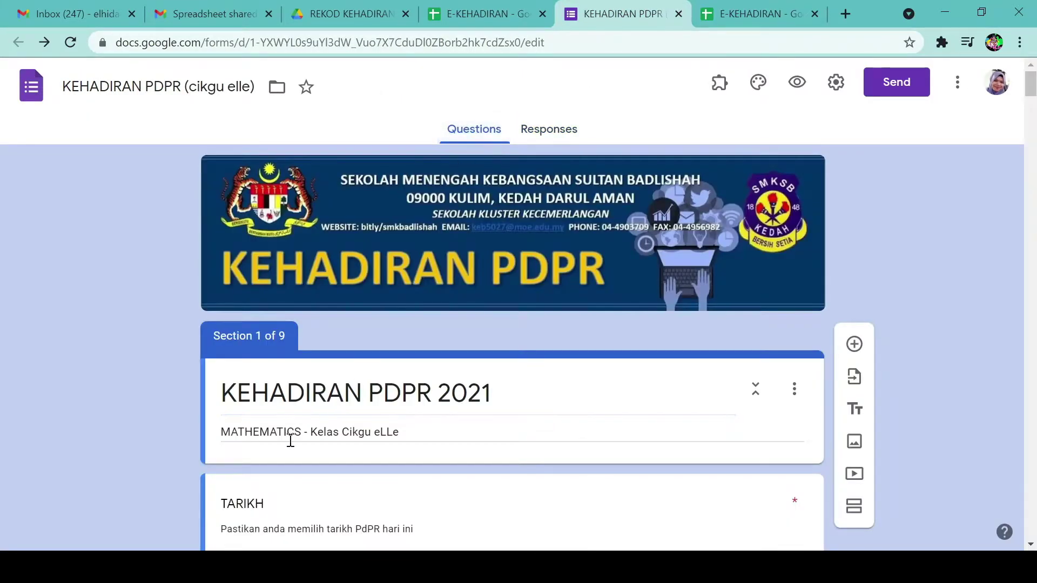
scroll(160, 443, down, 6)
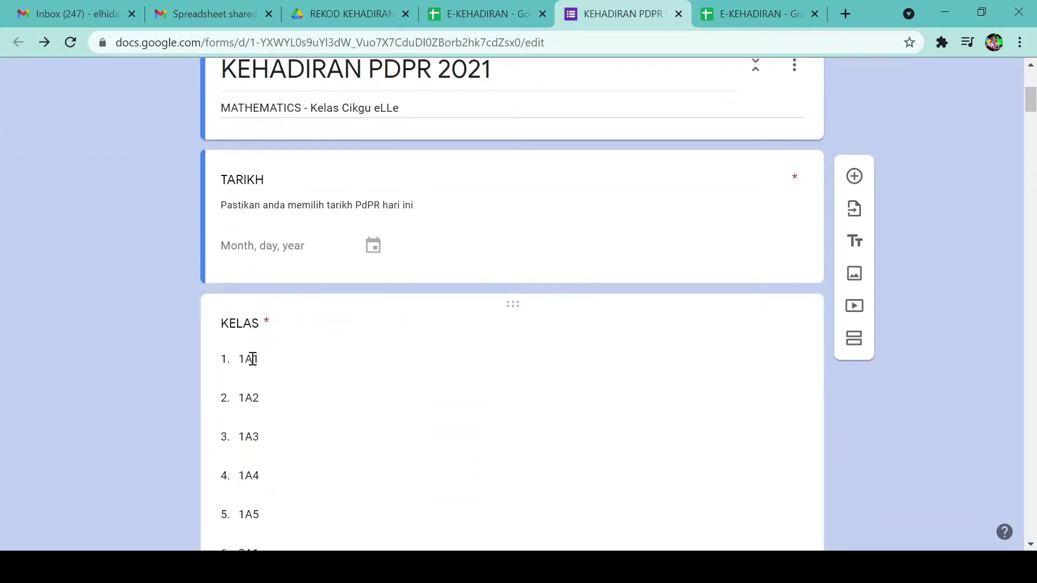
scroll(268, 359, down, 5)
scroll(271, 379, up, 5)
click(745, 11)
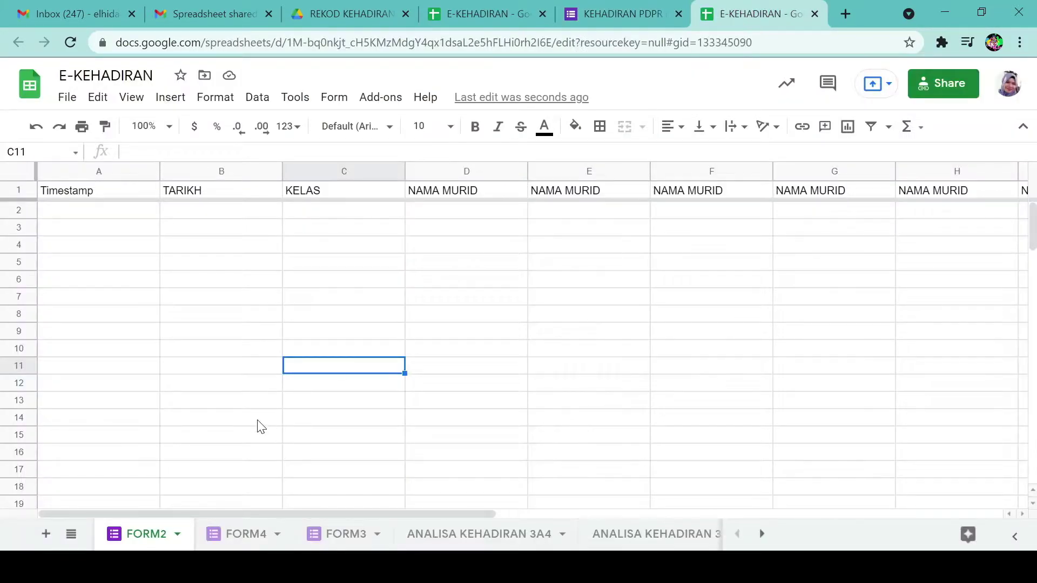
Step: Rename the FORM2 sheet as FORM1
click(177, 534)
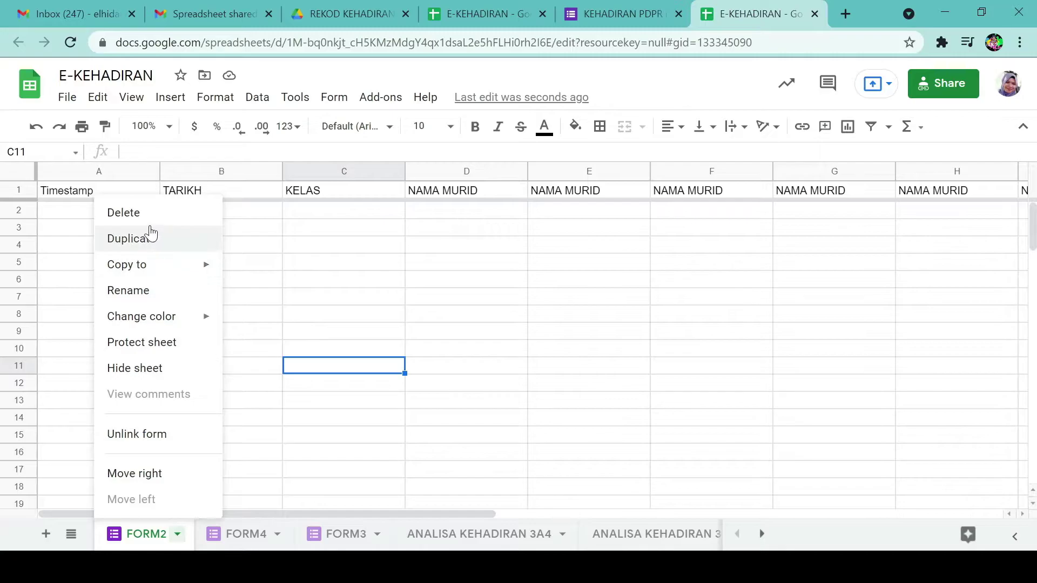
click(149, 291)
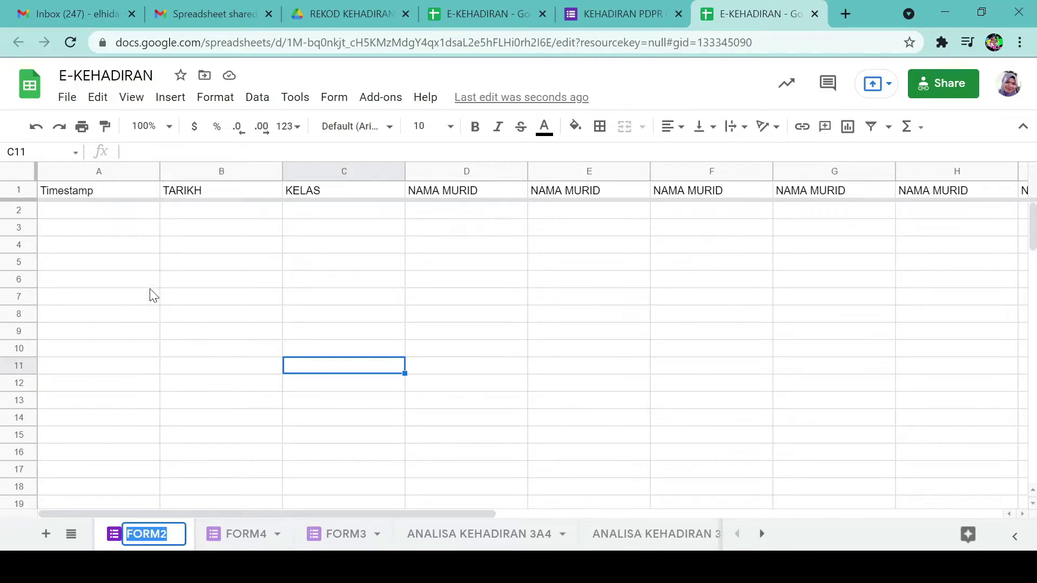
click(174, 533)
key(BackSpace)
text(1)
click(178, 441)
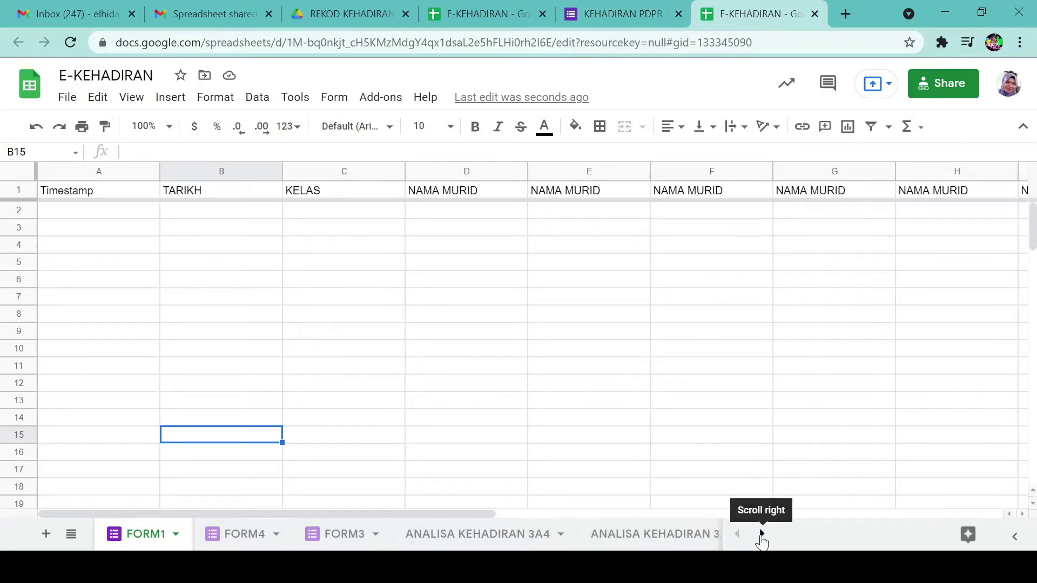
Step: Add a new sheet, place it directly after FORM3, and name it 1A1
click(46, 535)
drag(231, 540, 432, 539)
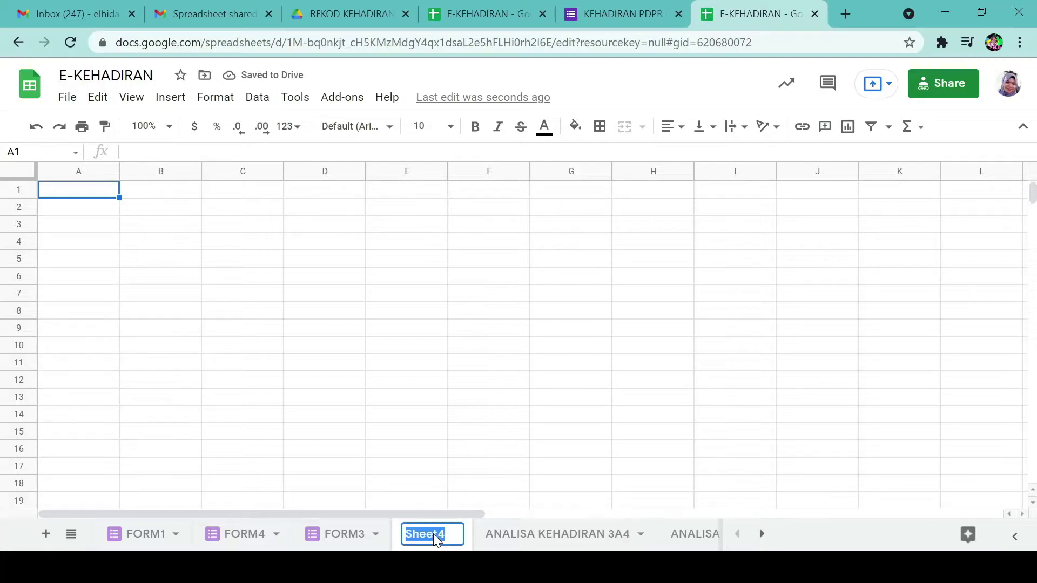
text(1)
text(A)
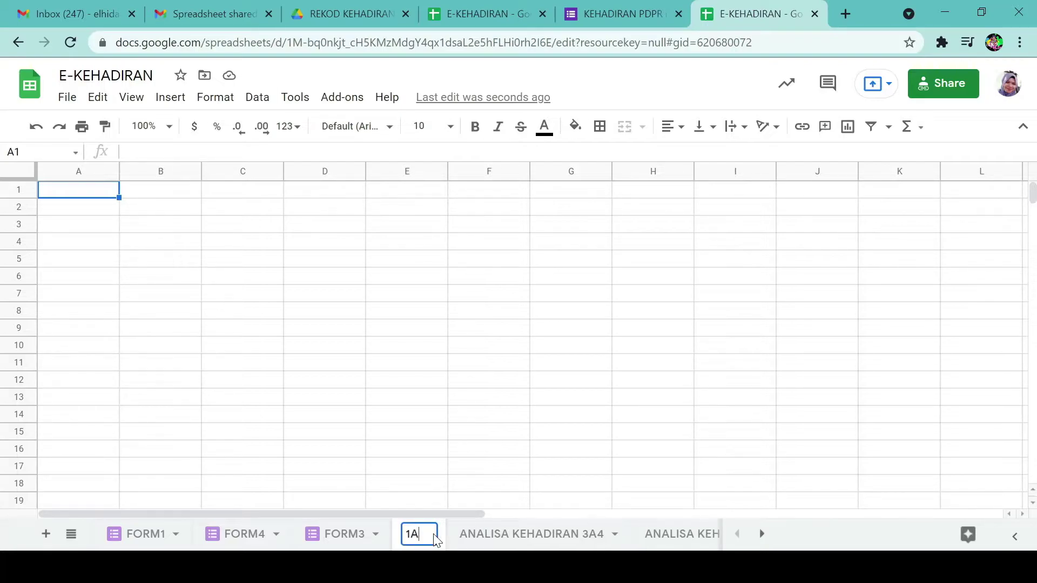
text(1)
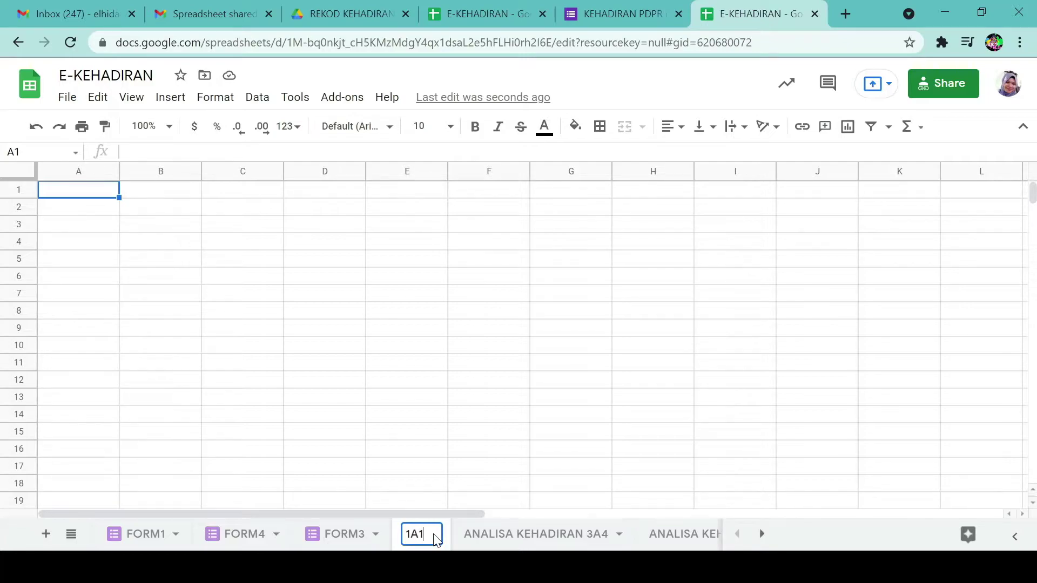
click(508, 407)
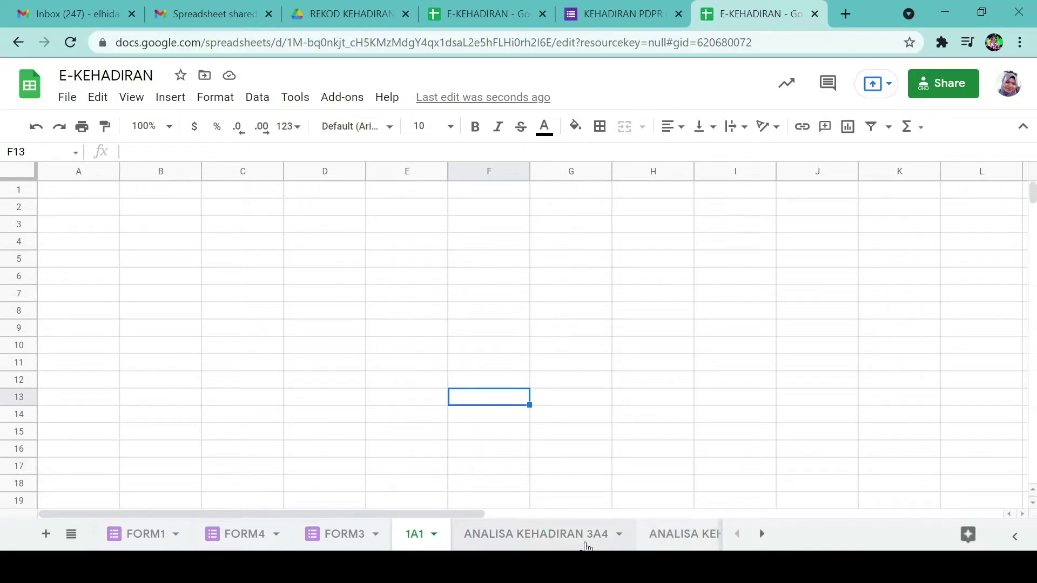
Step: Copy the entire contents of the ANALISA KEHADIRAN 3A6 sheet
click(762, 533)
click(762, 533)
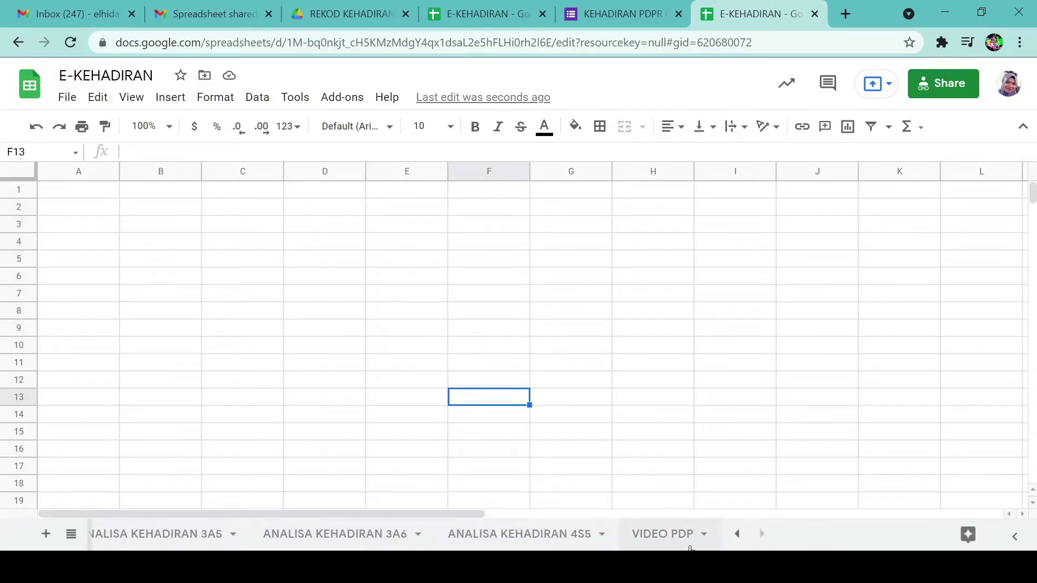
click(324, 537)
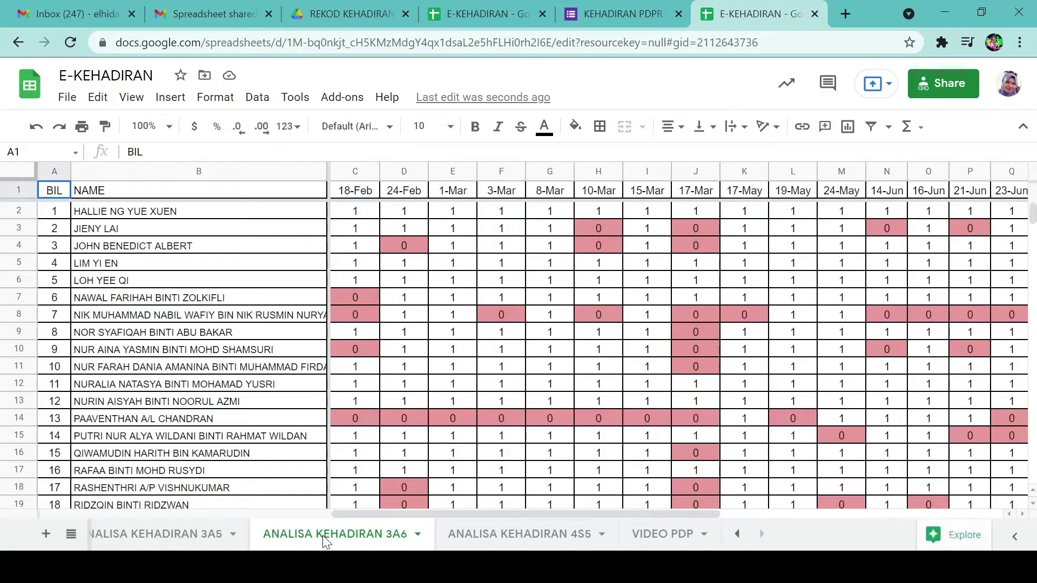
click(14, 168)
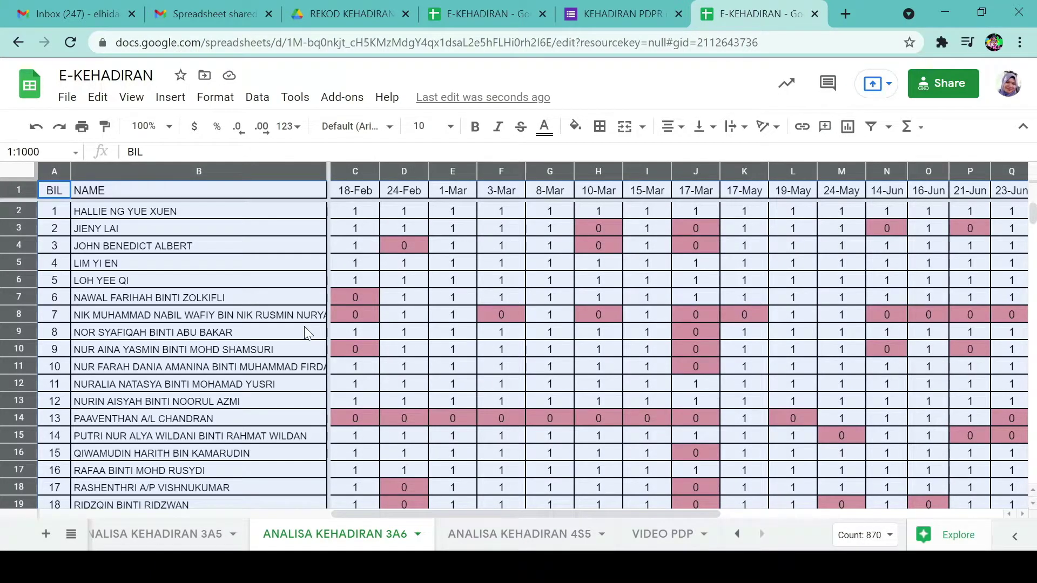
key(ctrl+c)
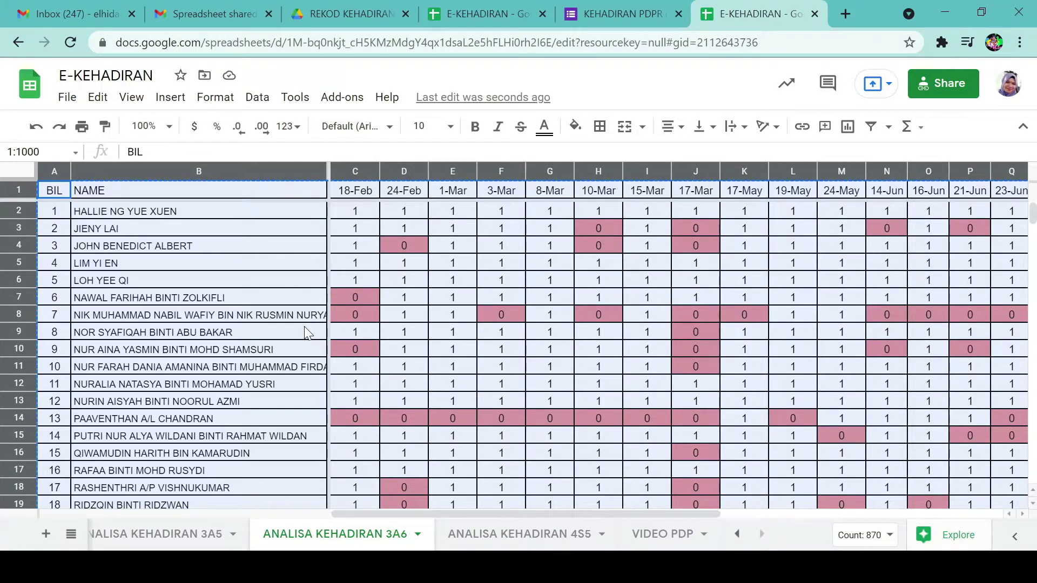
Step: Paste the copied ANALISA KEHADIRAN 3A6 contents into the 1A1 sheet, starting at cell A1
click(738, 535)
click(738, 535)
click(738, 535)
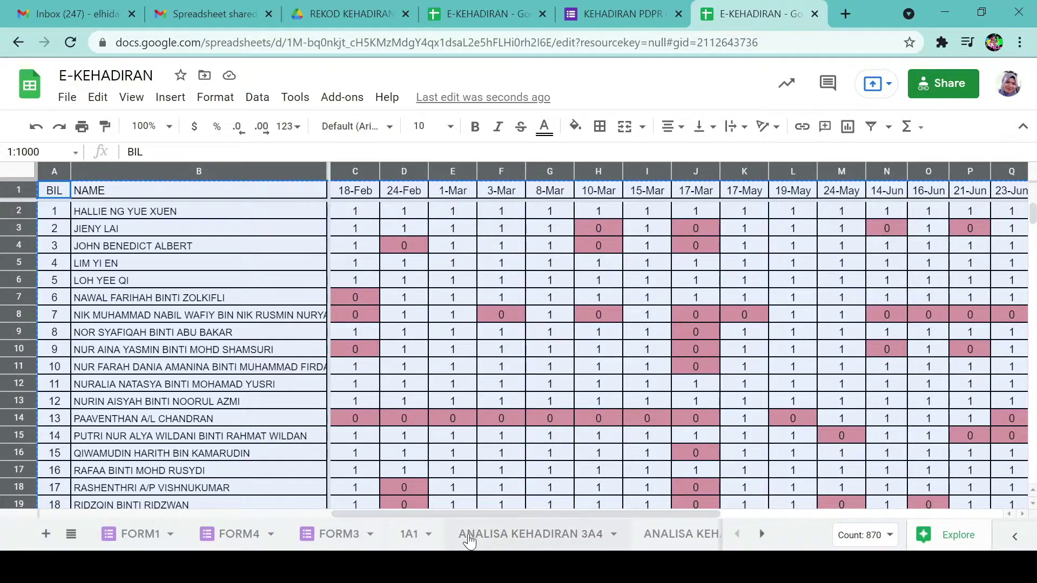
click(410, 537)
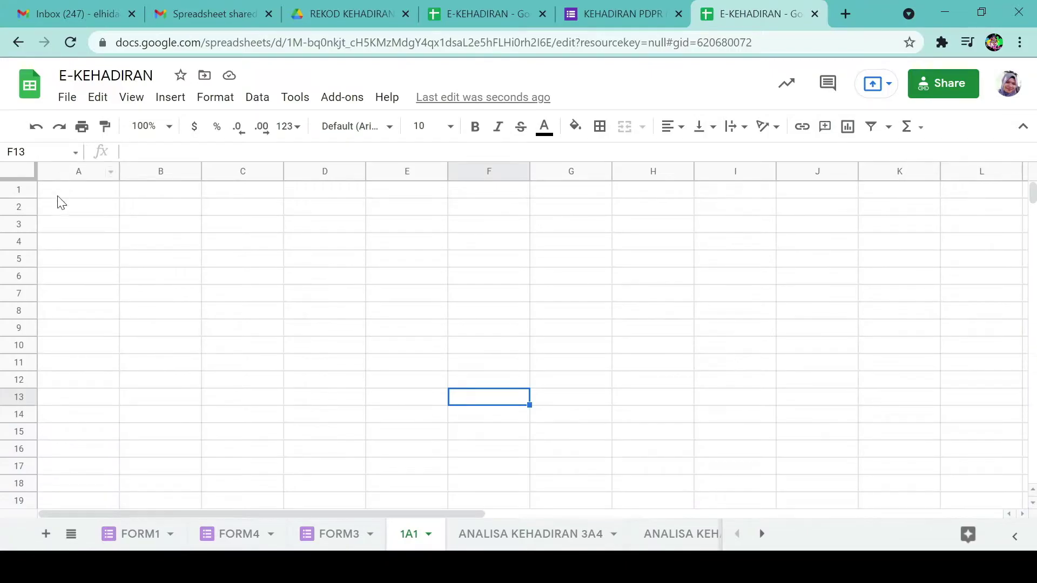
click(59, 196)
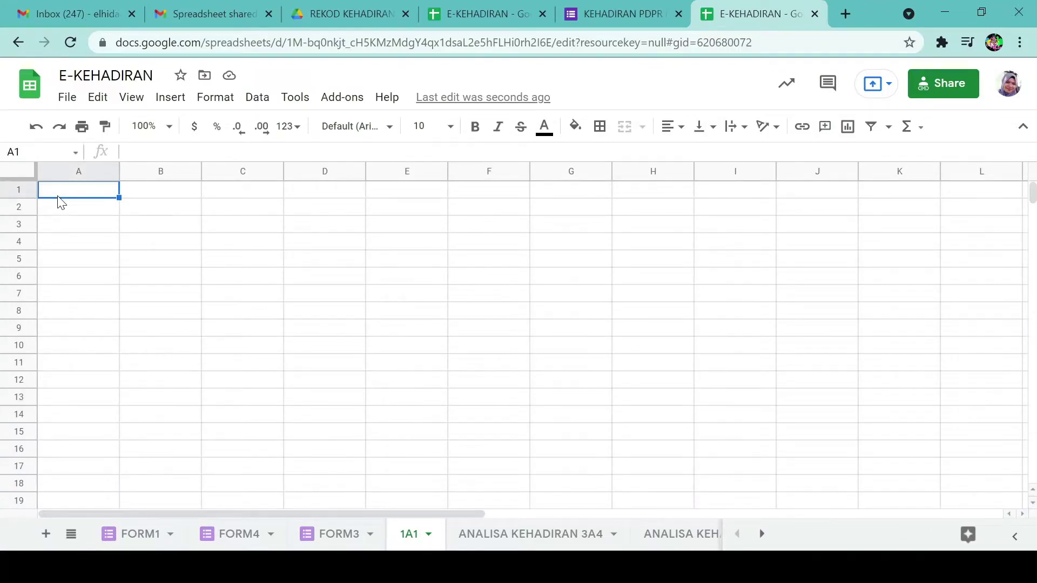
key(ctrl+v)
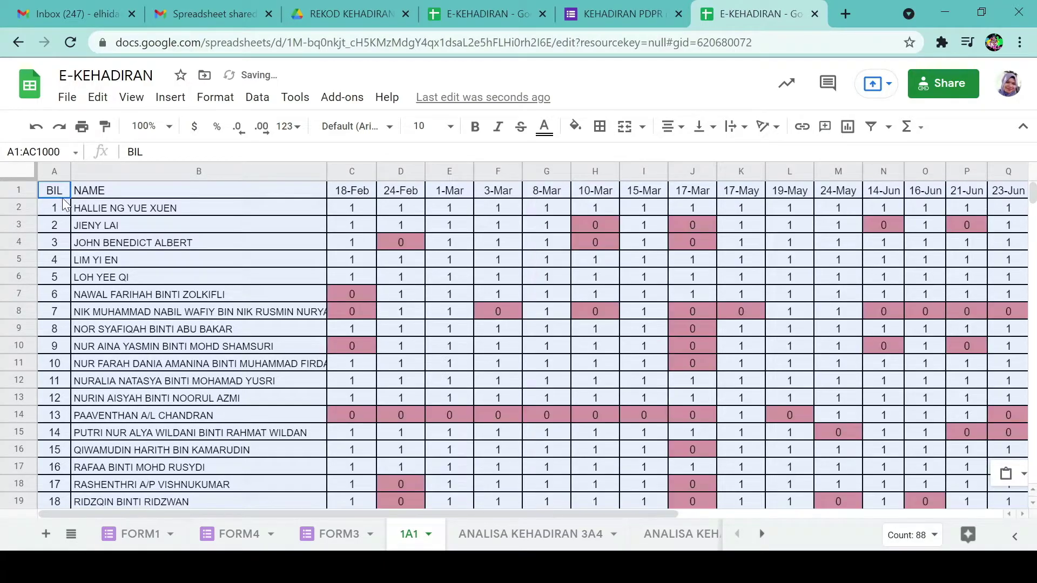
click(296, 240)
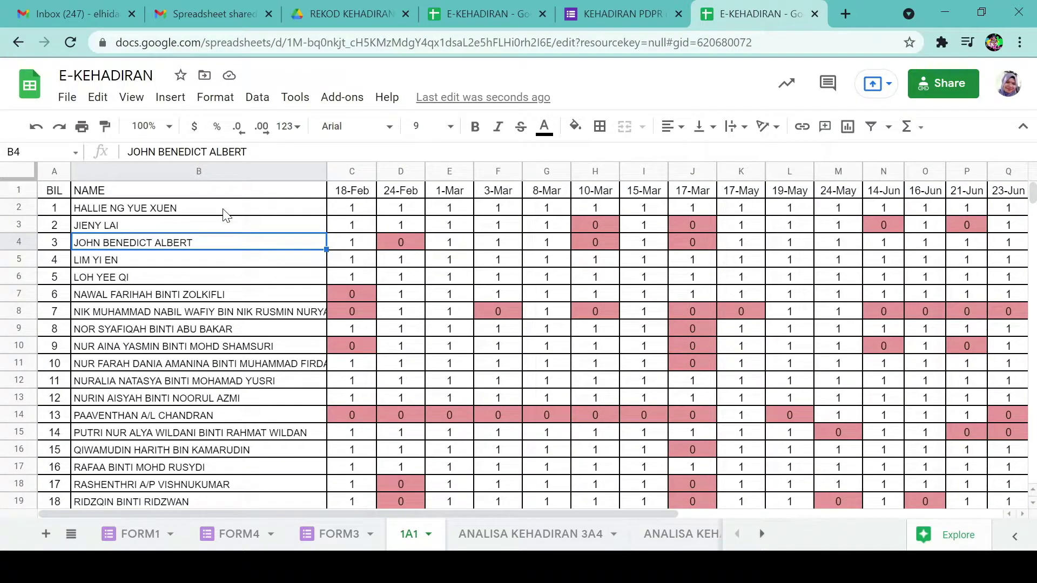
Step: Clear the old student names in B2:B28 and paste the class 1A1 name list from B2 down
drag(224, 211, 231, 467)
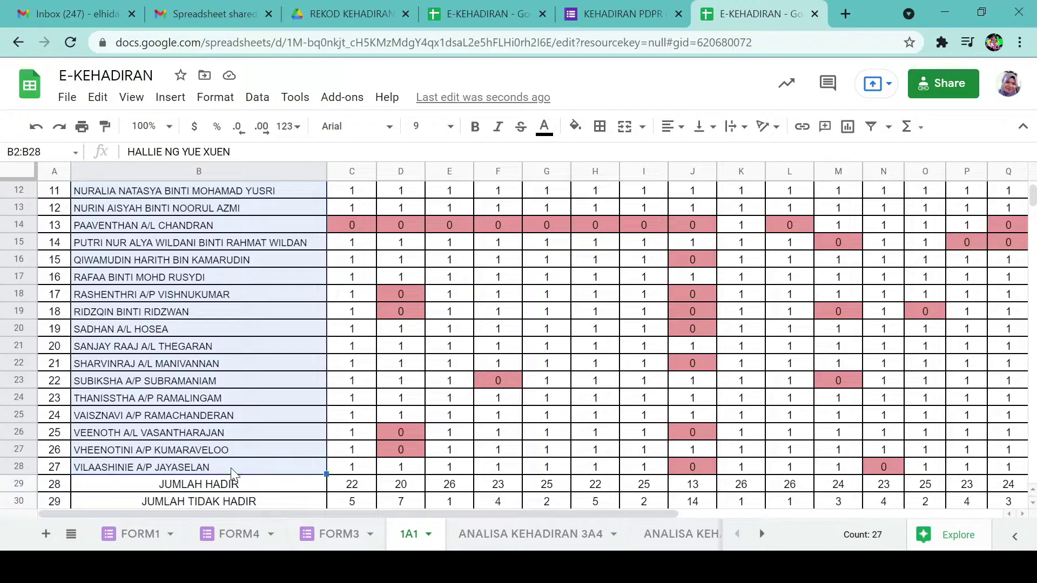
scroll(225, 294, up, 5)
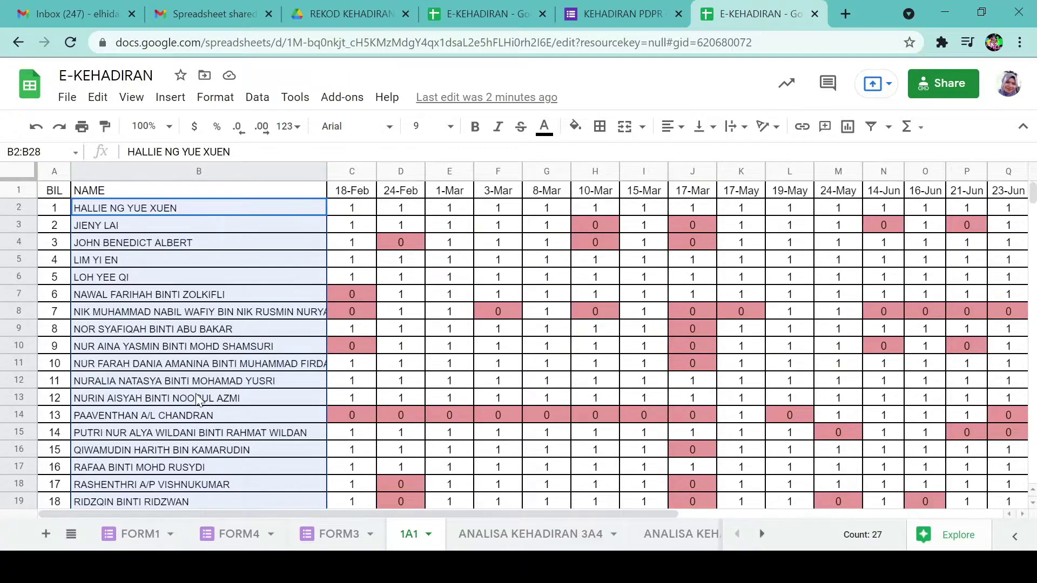
key(Delete)
click(256, 211)
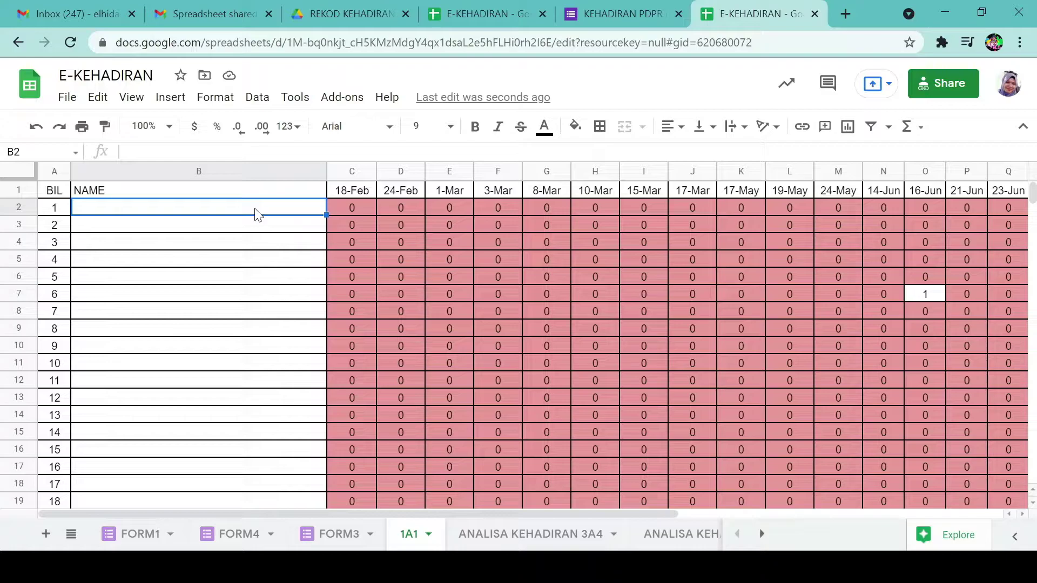
key(ctrl+v)
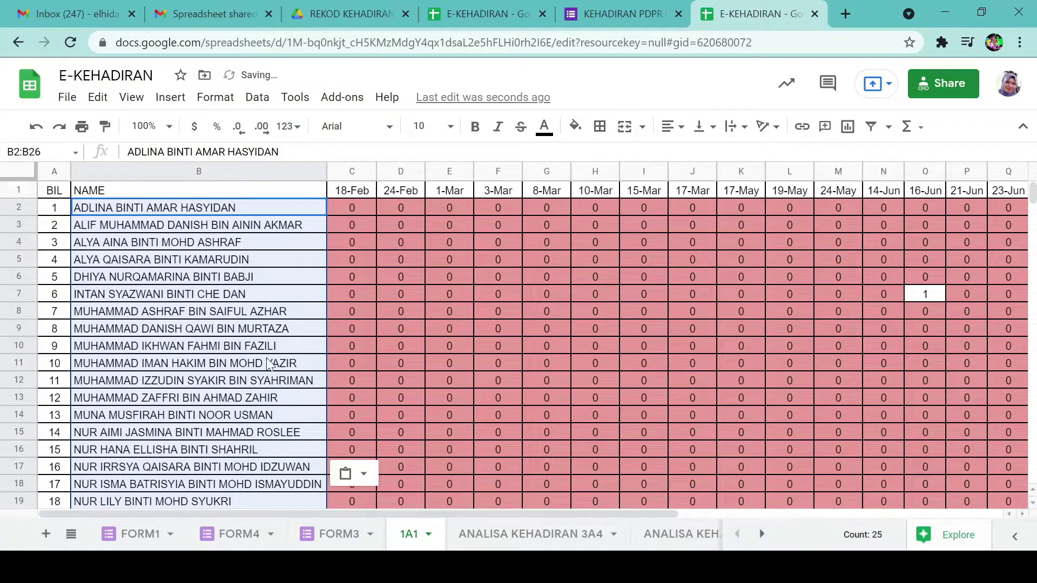
Step: Check the NAMA MURID list and KELAS options in the KEHADIRAN PDPR form, then return to the 1A1 sheet in E-KEHADIRAN
click(605, 10)
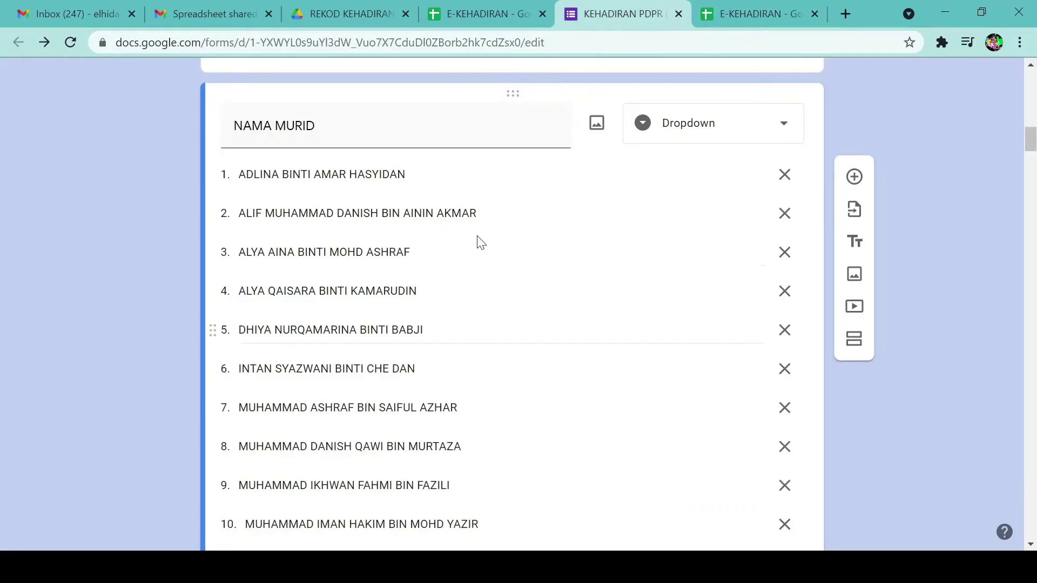
scroll(745, 143, up, 12)
scroll(525, 266, up, 3)
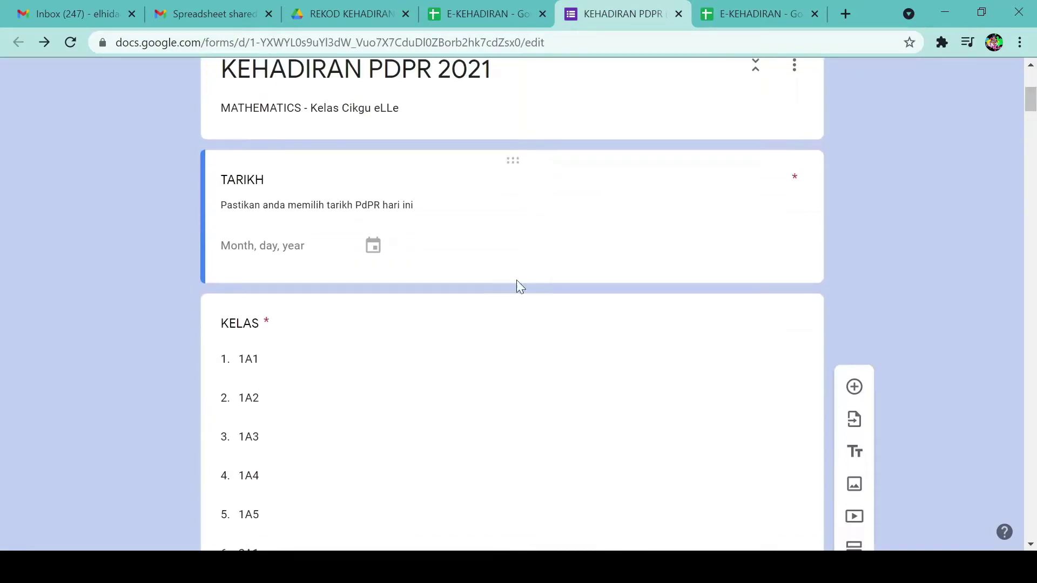
click(728, 7)
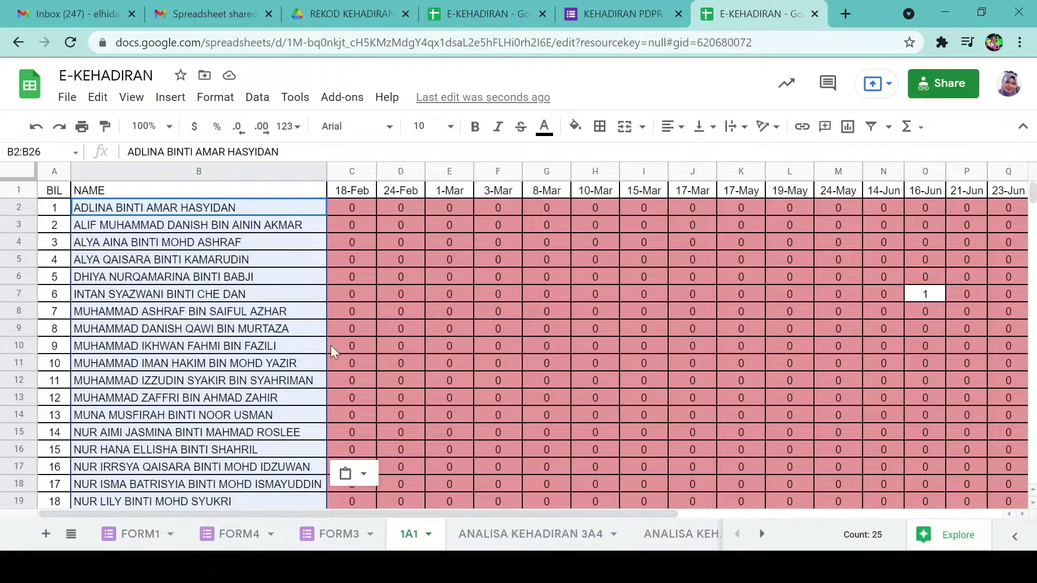
click(224, 248)
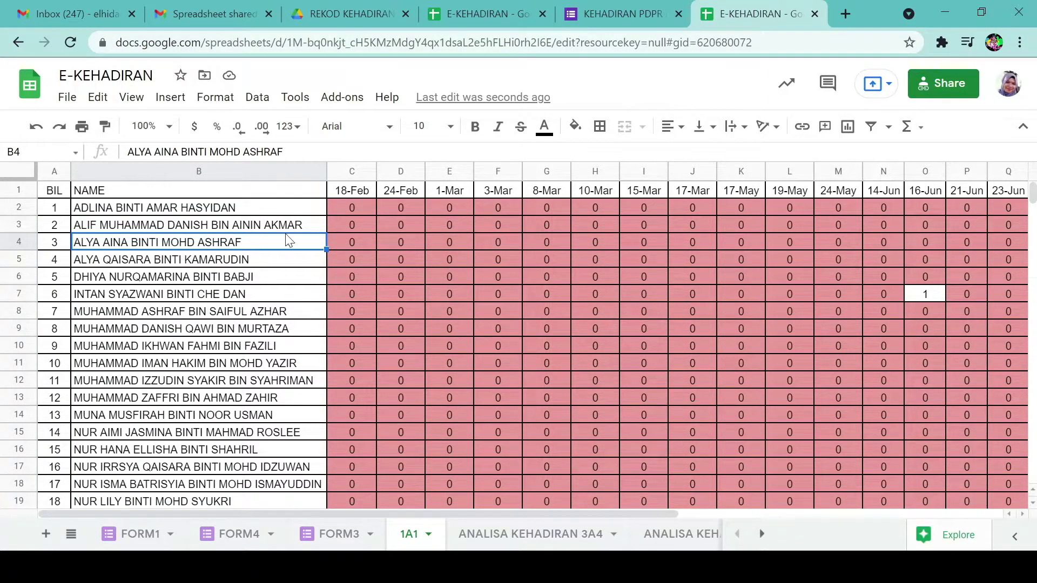
Step: Examine the date headers and the sheet reference in C2's COUNTIFS formula, and compare with the FORM1 response sheet
drag(372, 189, 616, 189)
click(214, 266)
click(348, 210)
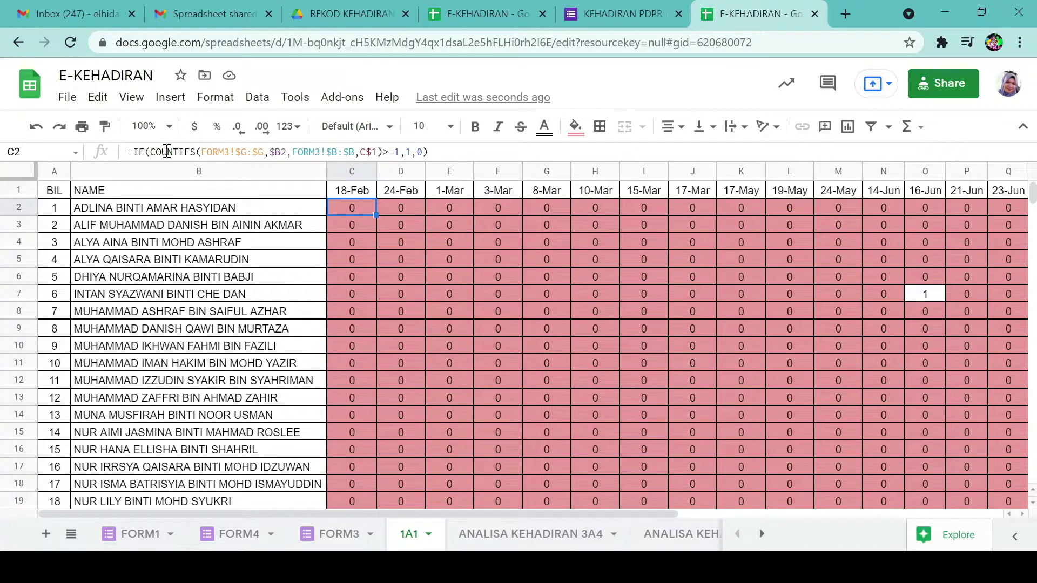
drag(201, 152, 231, 151)
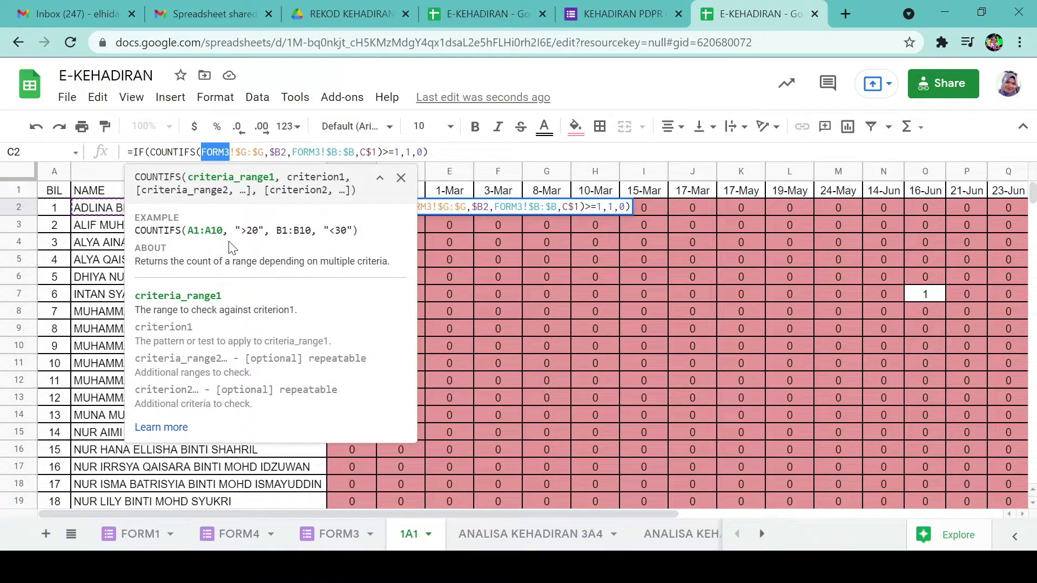
click(497, 276)
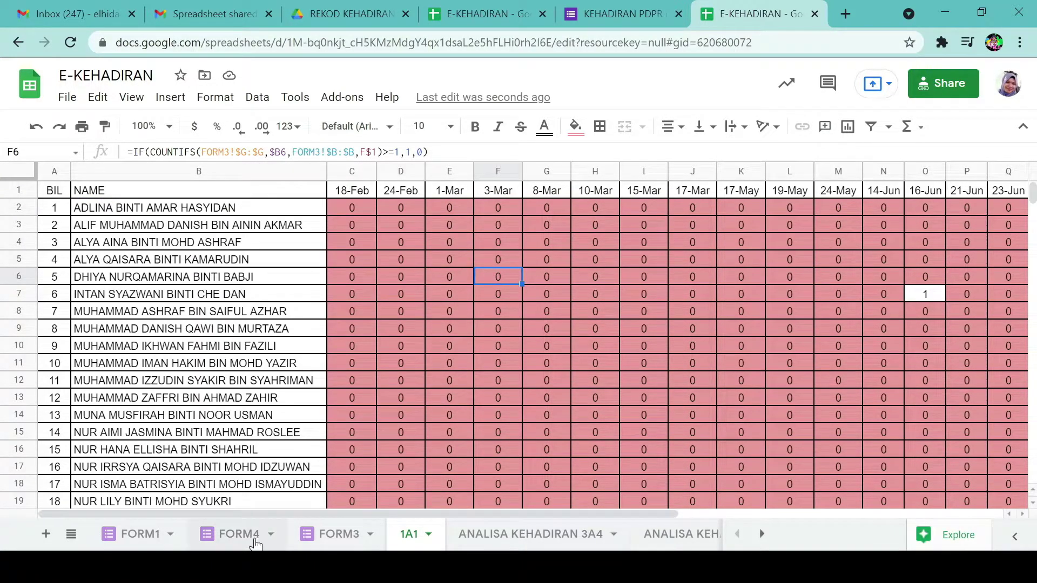
click(131, 538)
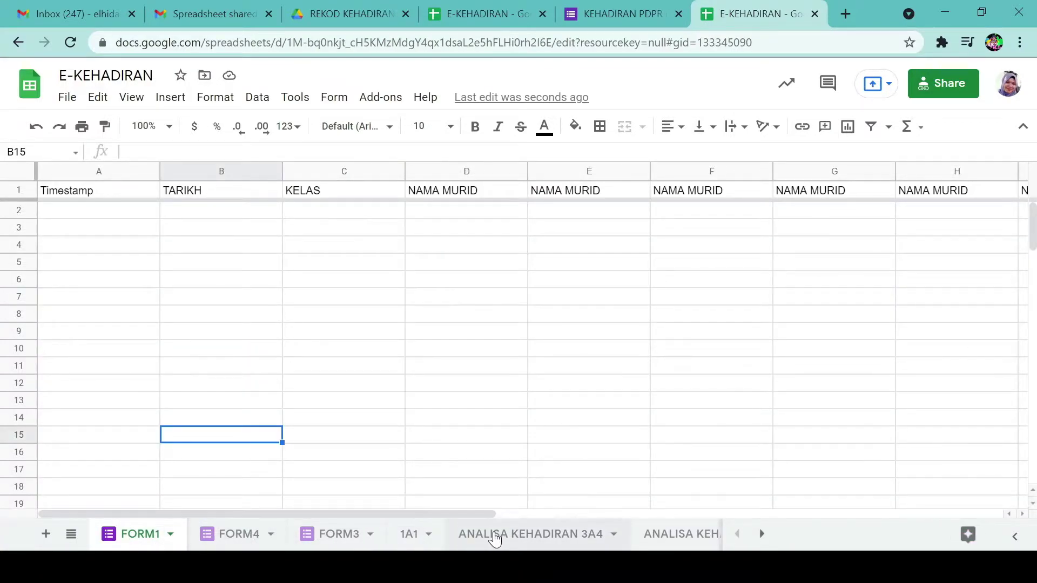
click(409, 534)
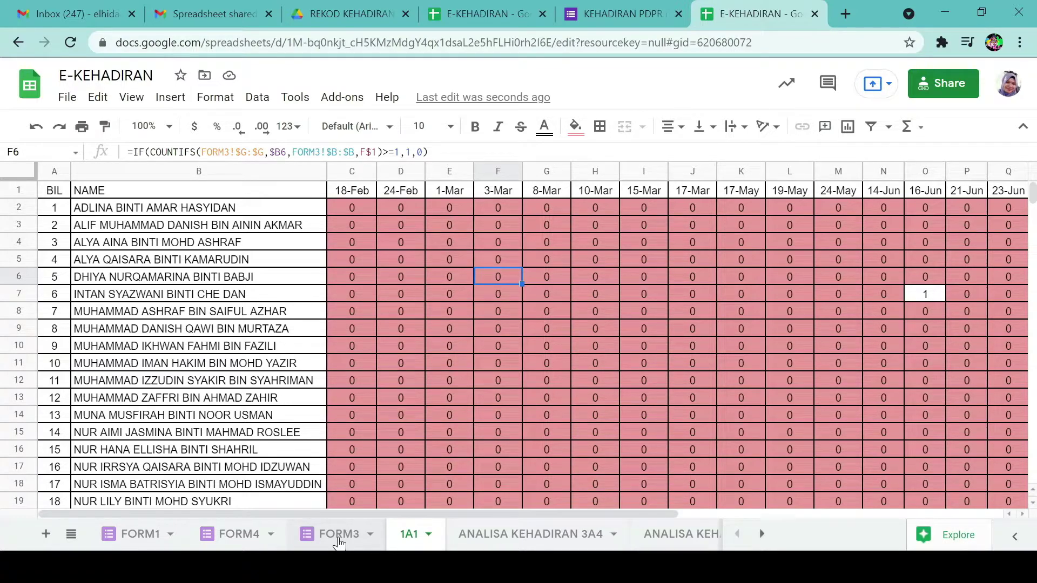
Step: Change both FORM3 references in C2's formula to FORM1, and fill the formula across C2:AC26
click(348, 206)
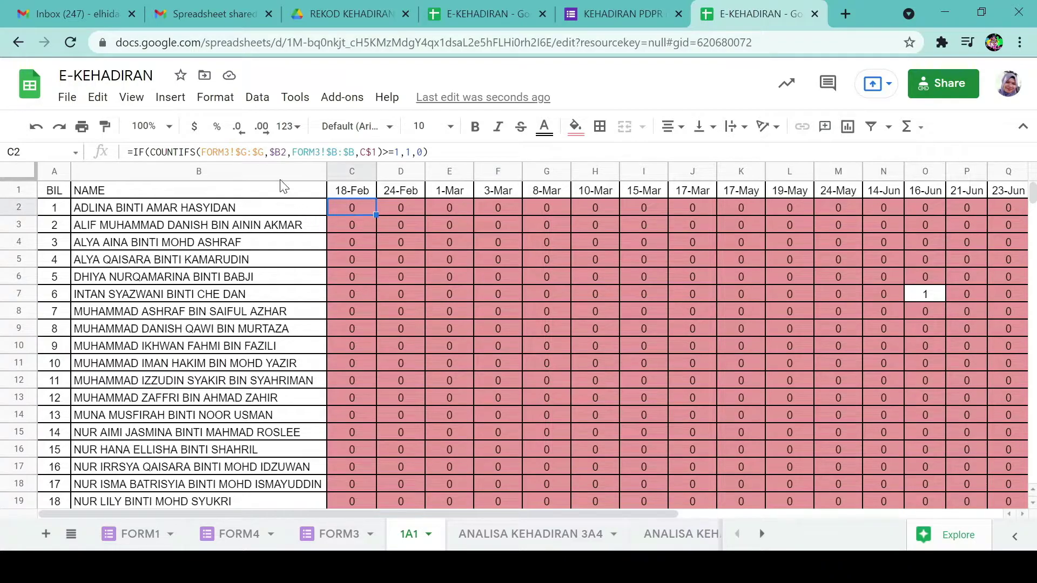
click(229, 152)
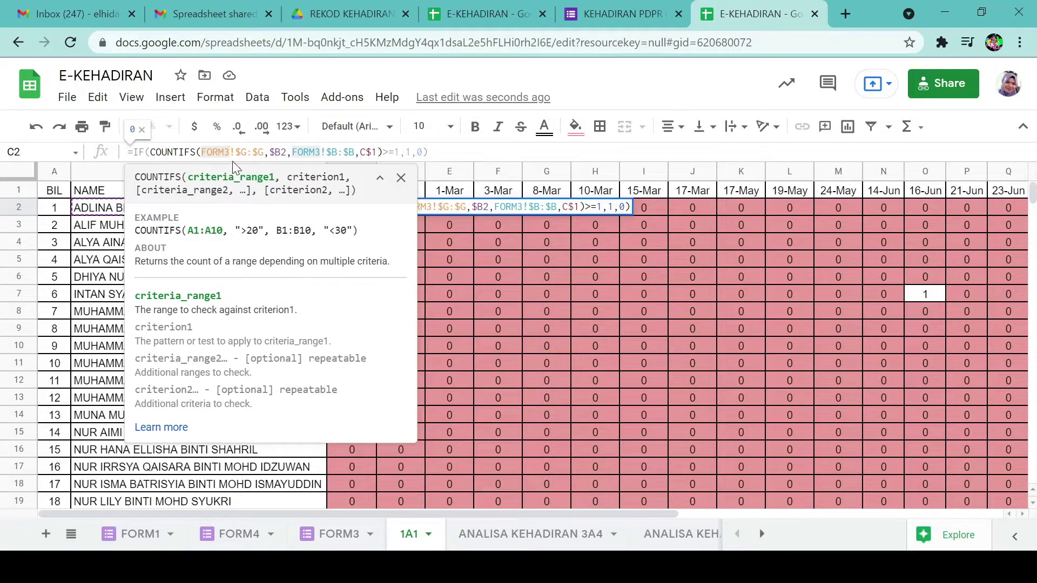
click(230, 155)
key(BackSpace)
text(1)
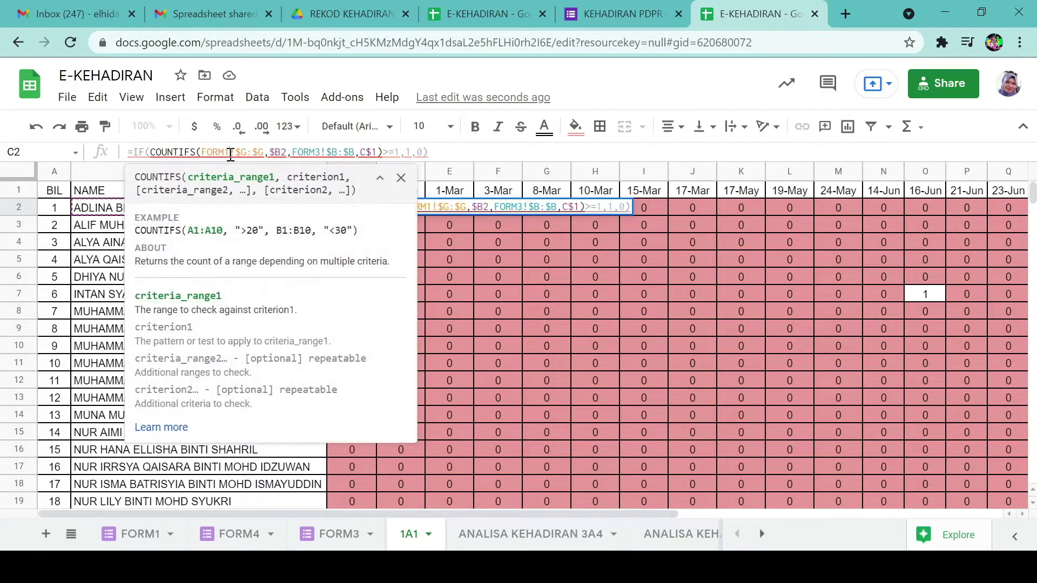
click(321, 152)
key(BackSpace)
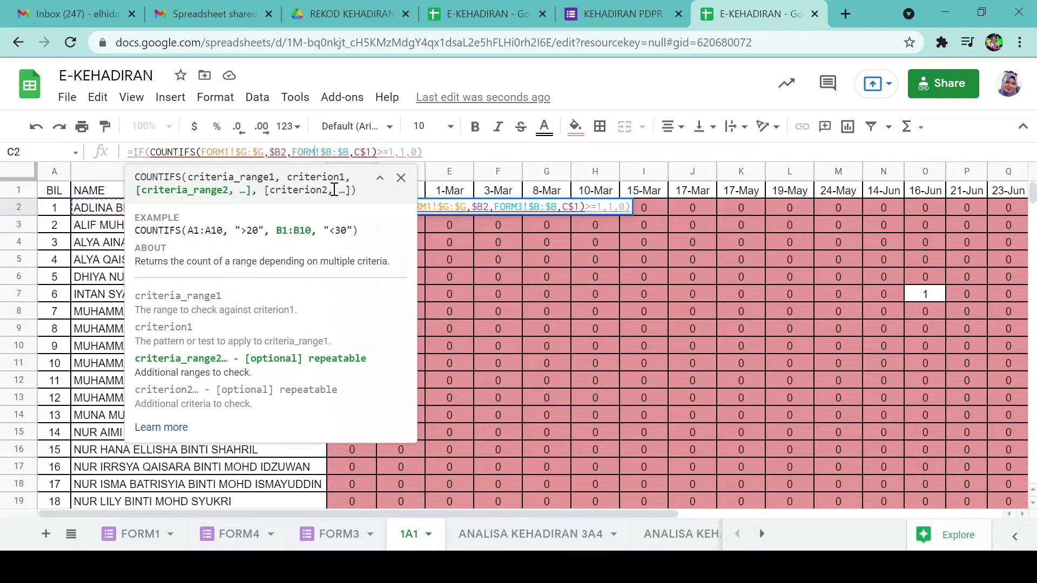
text(1)
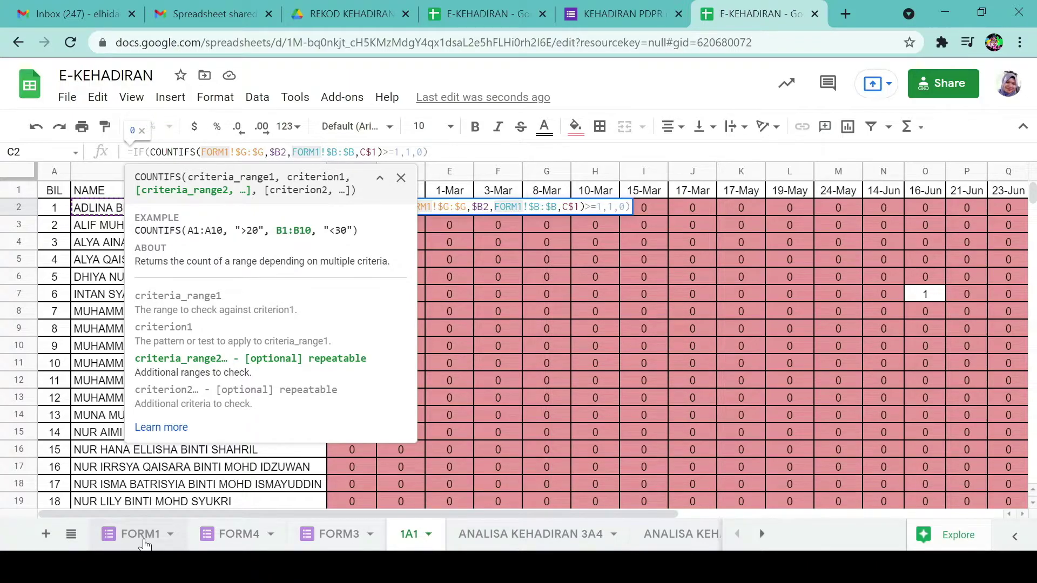
key(Return)
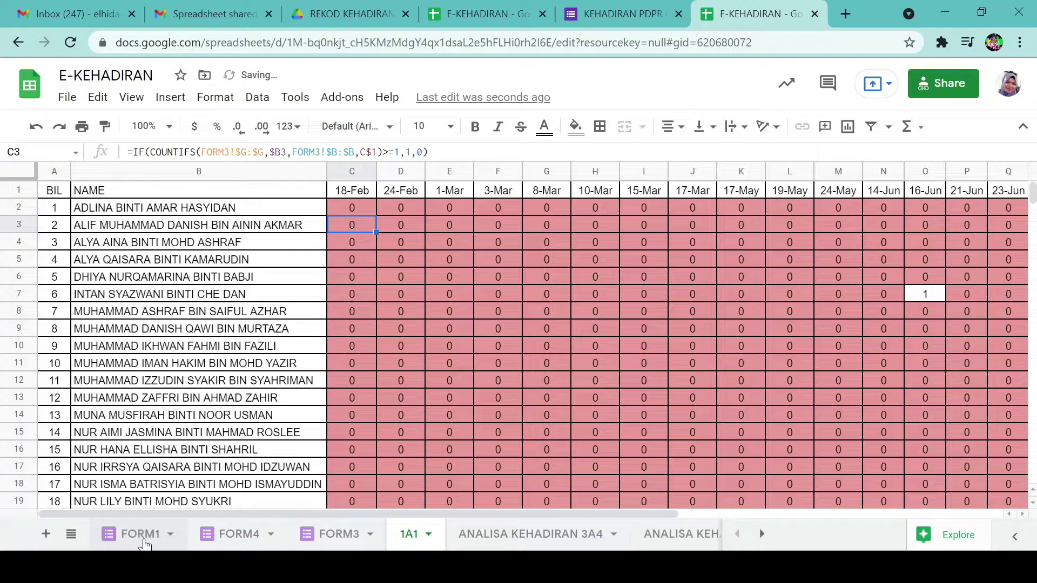
click(367, 212)
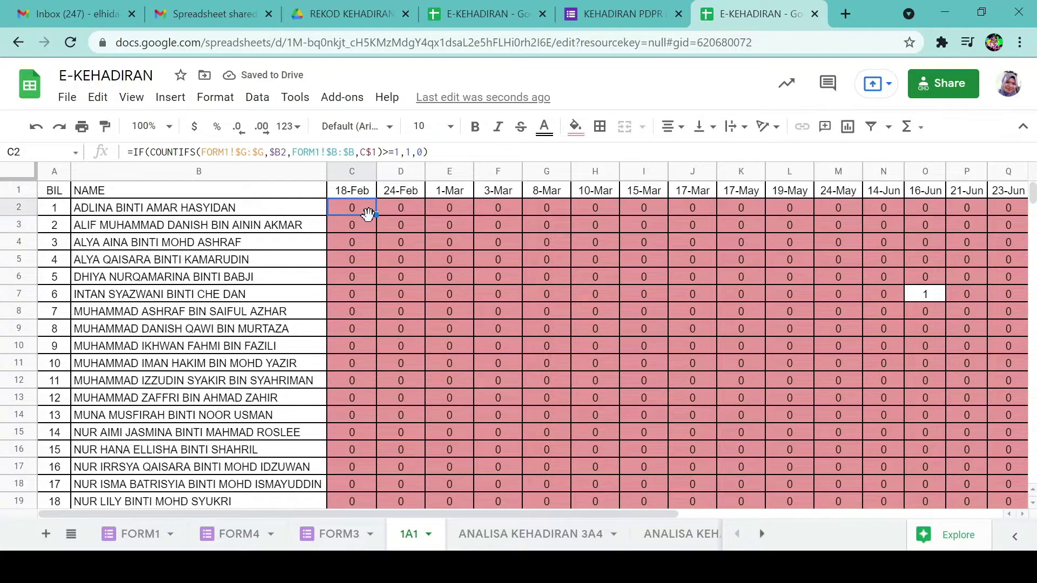
drag(378, 218, 974, 460)
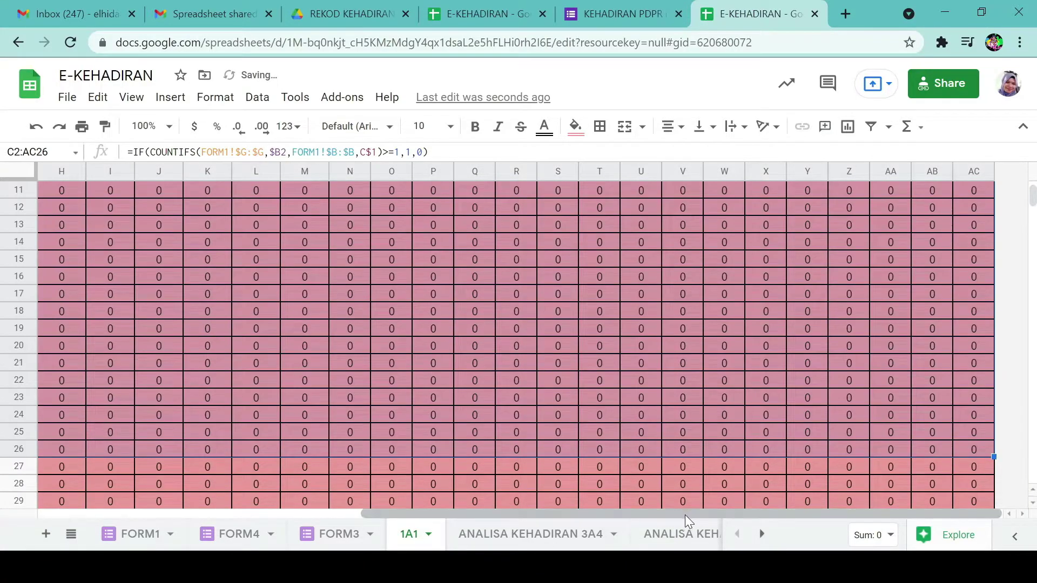
Step: Delete the two unused student rows, 27 and 28, above the JUMLAH HADIR row
drag(698, 513, 329, 527)
scroll(162, 472, down, 2)
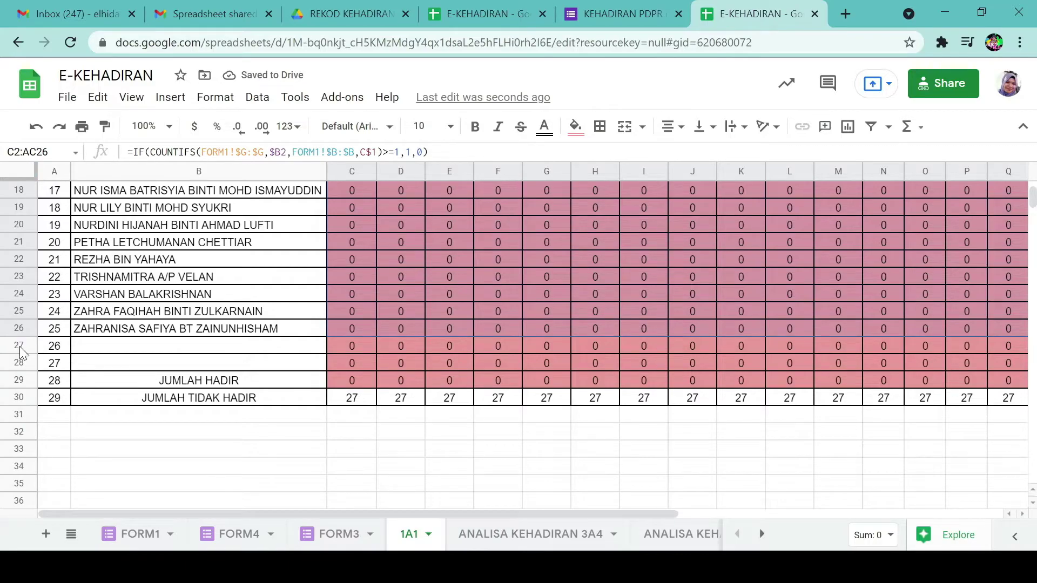
drag(19, 349, 20, 378)
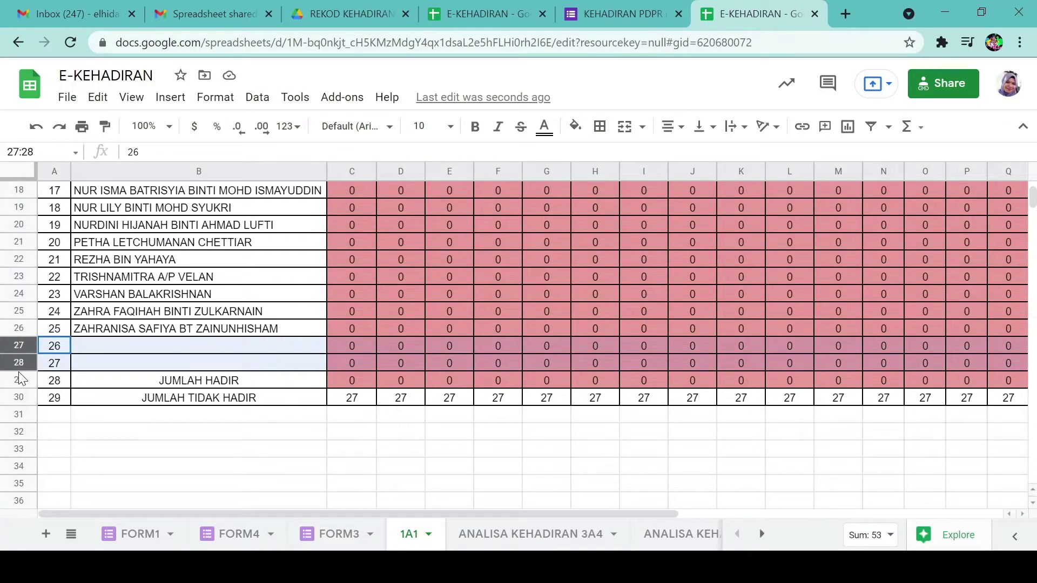
right_click(17, 363)
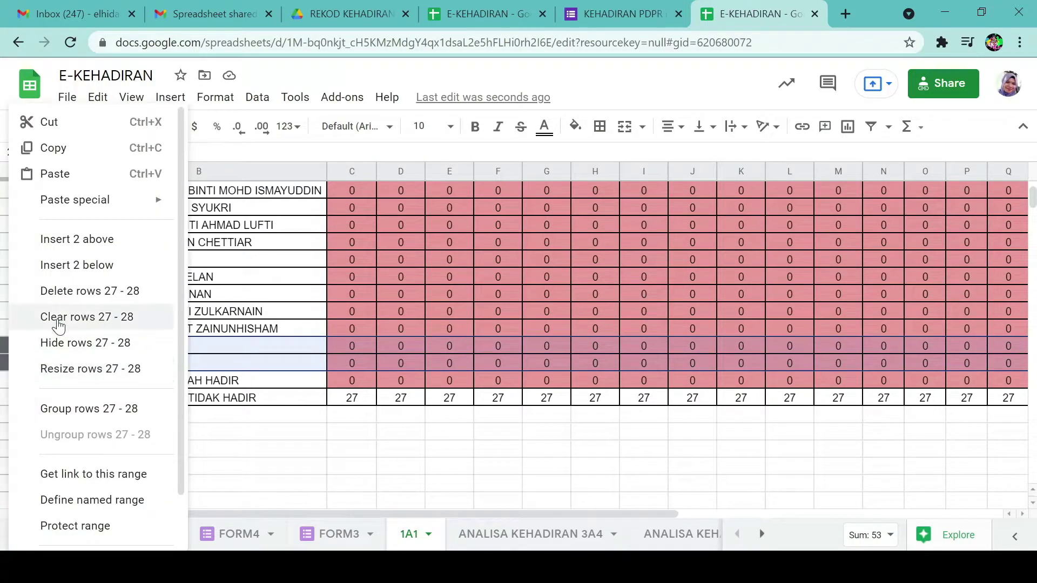
click(80, 291)
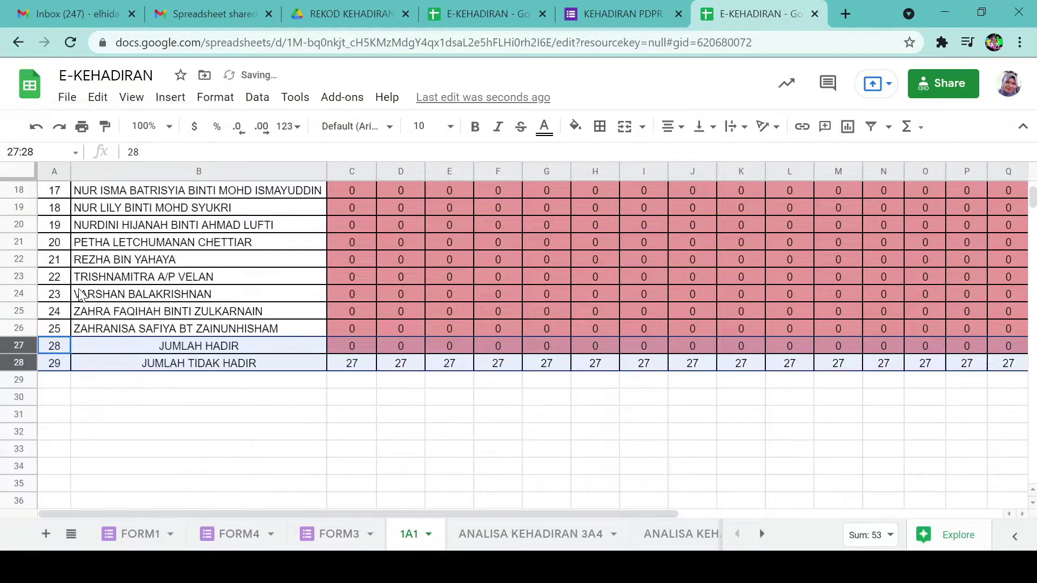
click(178, 435)
Step: Clear the BIL numbers in A27:A28 beside JUMLAH HADIR and JUMLAH TIDAK HADIR
drag(52, 350, 56, 372)
key(Delete)
click(312, 419)
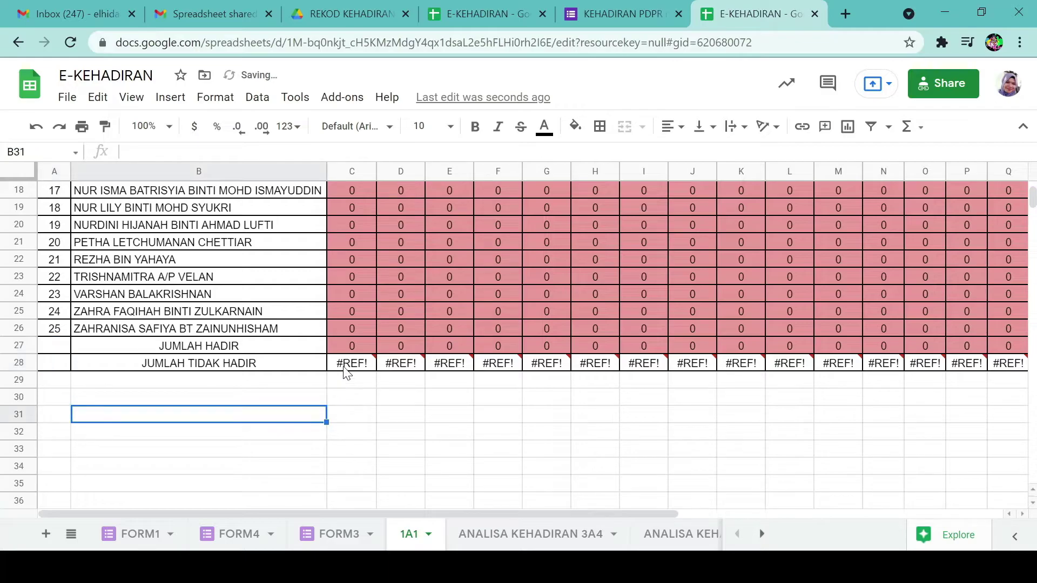
Step: Check that the JUMLAH HADIR formula in C27 sums through the last student's row
click(354, 343)
triple_click(355, 343)
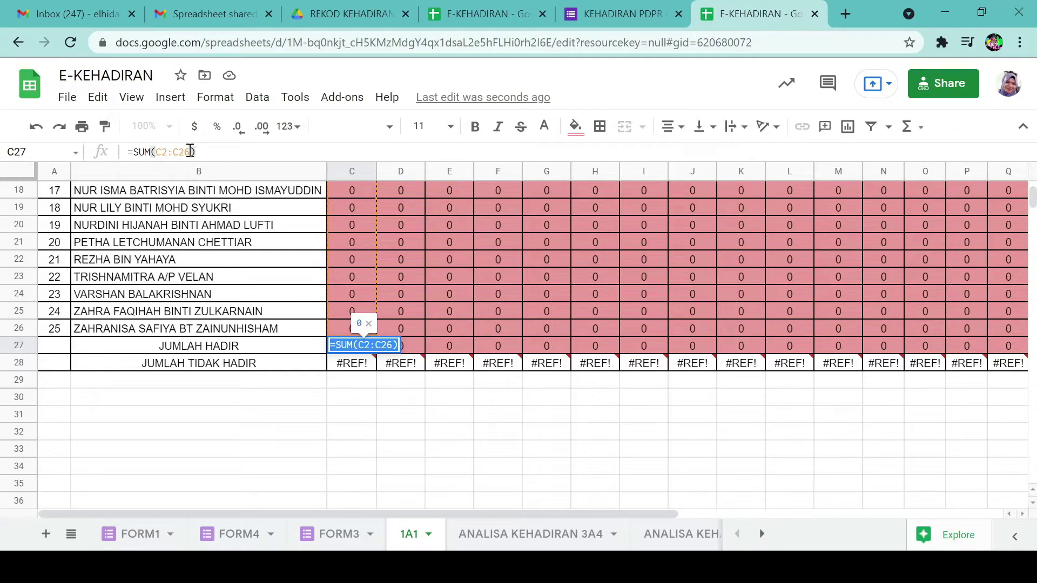
click(19, 328)
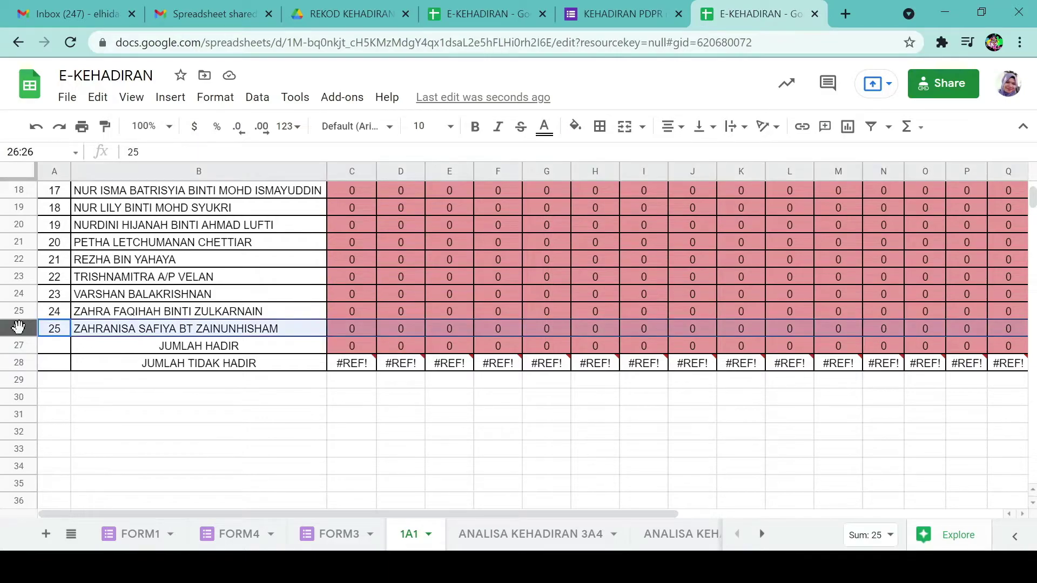
double_click(349, 346)
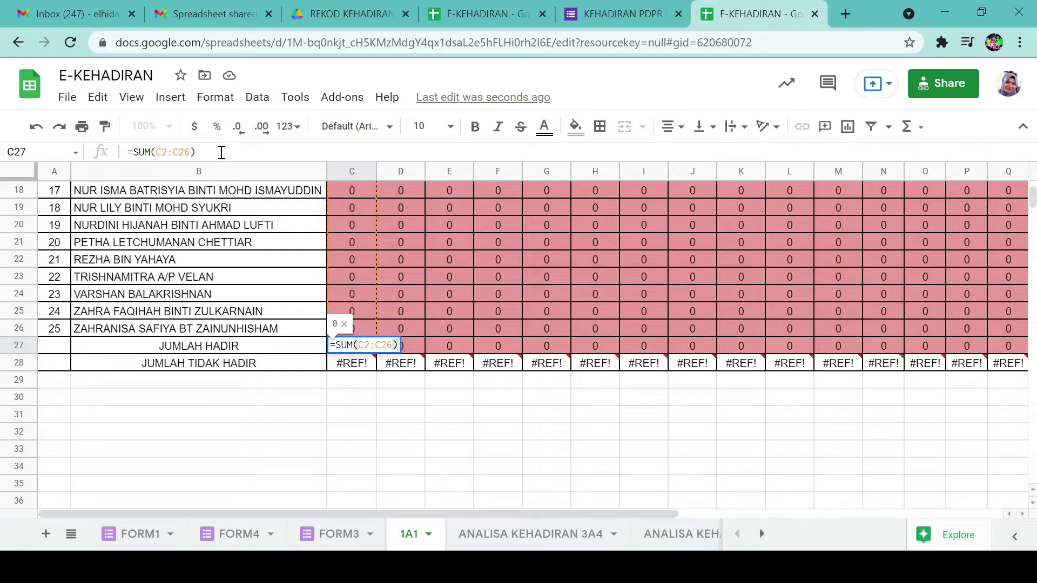
key(Return)
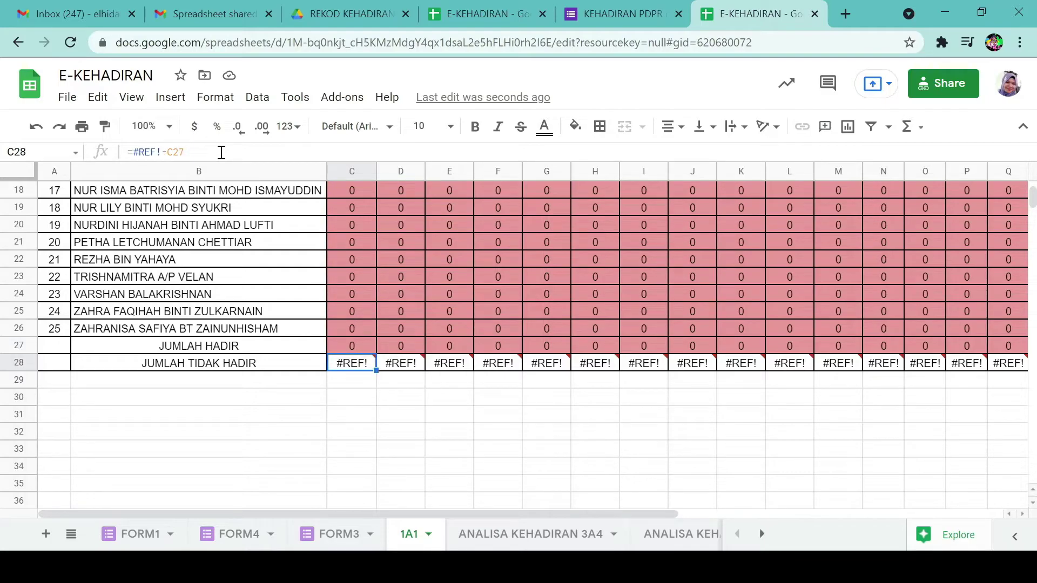
drag(161, 153, 132, 153)
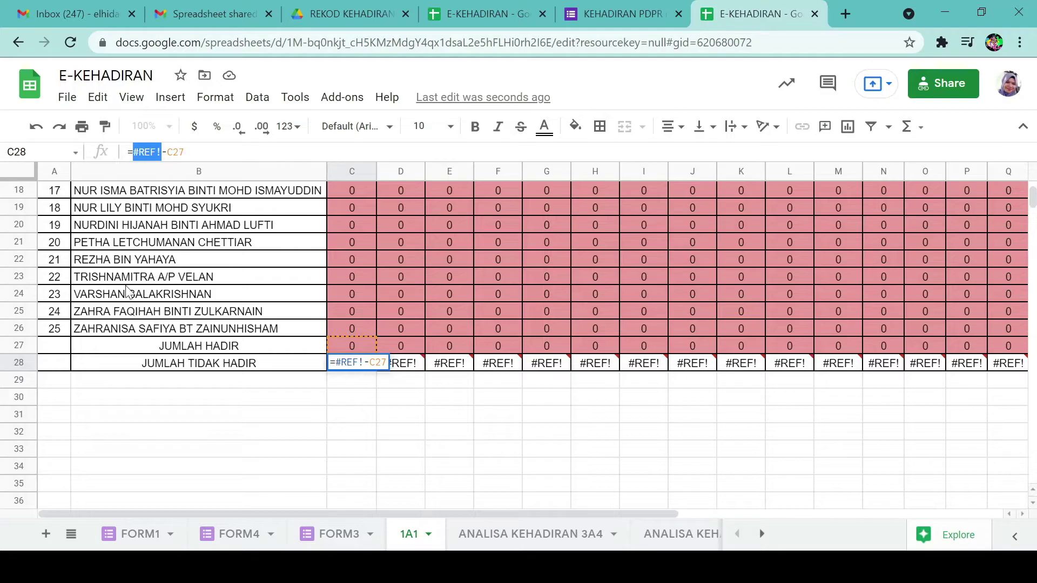
click(57, 333)
click(349, 366)
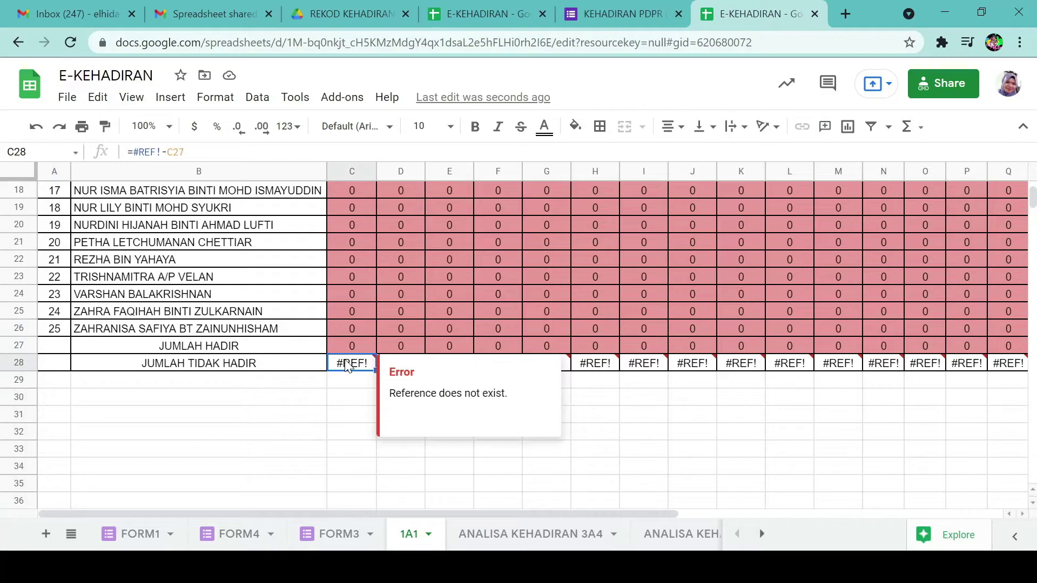
Step: Replace the broken reference in C28's JUMLAH TIDAK HADIR formula with an absolute reference to the last BIL number, giving =$A$26-C27
click(165, 146)
key(BackSpace)
key(BackSpace)
key(BackSpace)
key(BackSpace)
key(BackSpace)
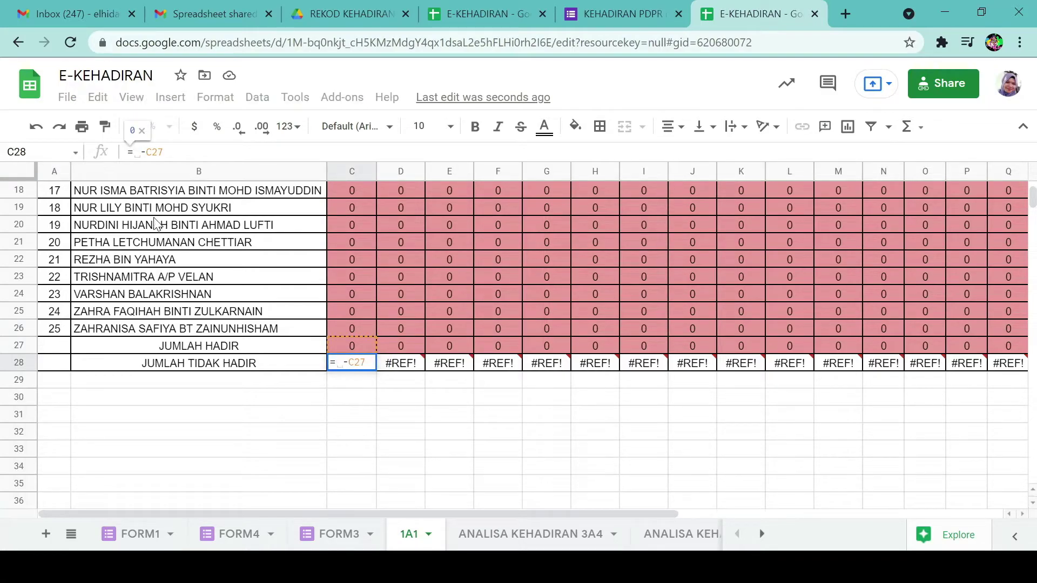
click(57, 332)
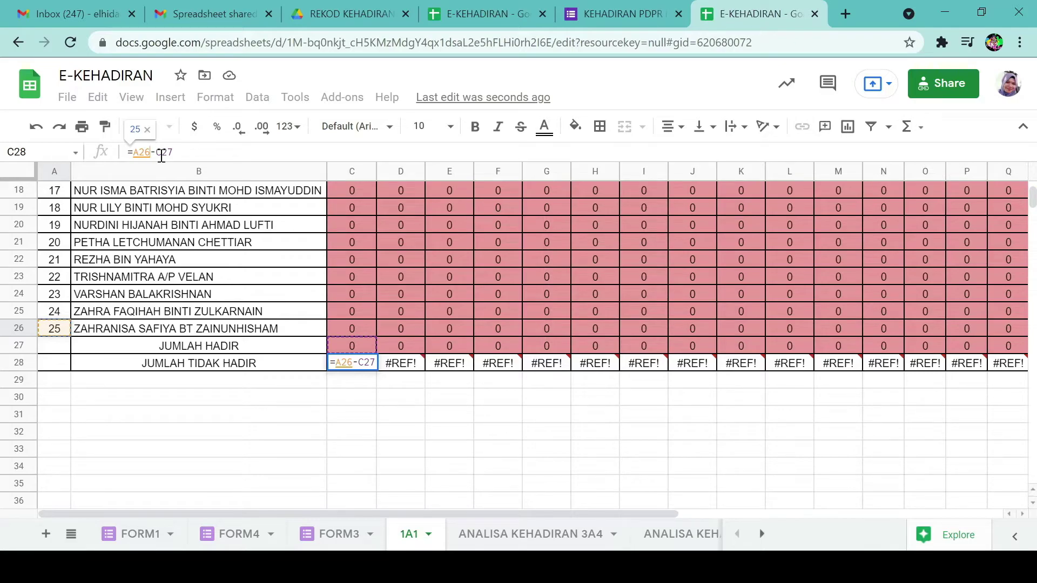
key(F4)
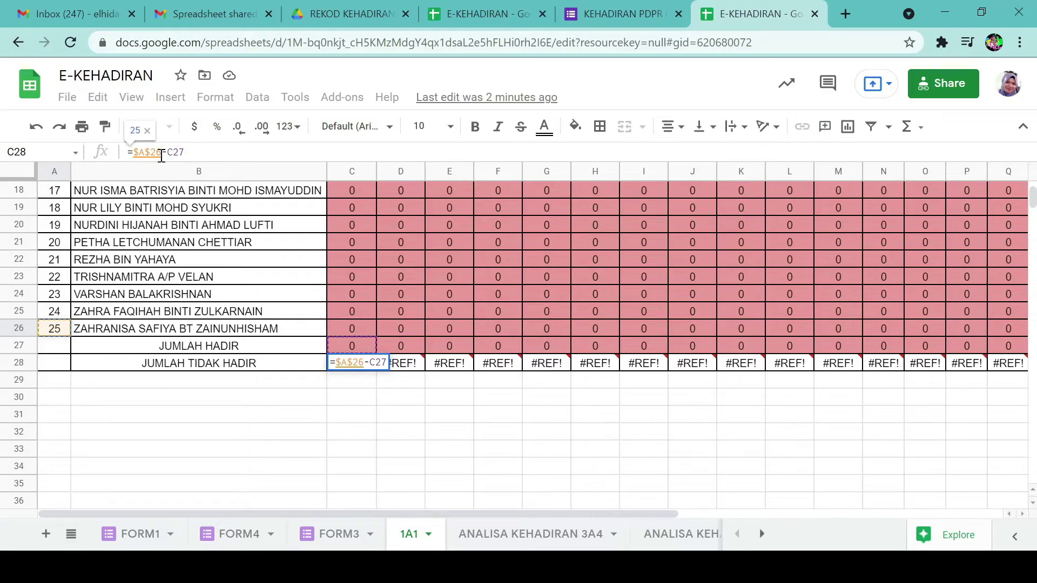
click(139, 154)
click(151, 153)
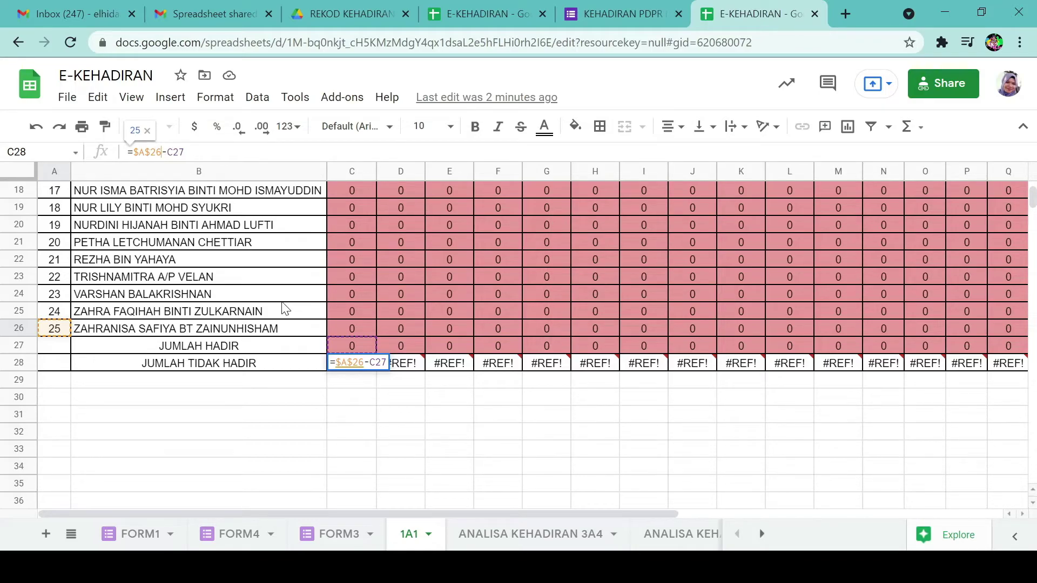
key(Return)
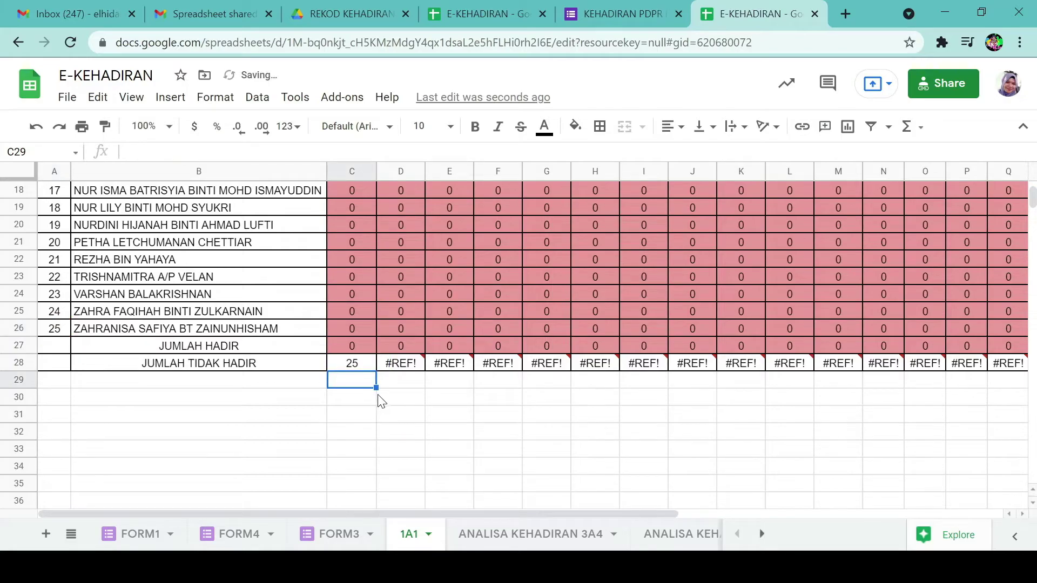
Step: Fill the JUMLAH TIDAK HADIR formula from C28 across the row to AC28
click(363, 362)
drag(376, 370, 989, 378)
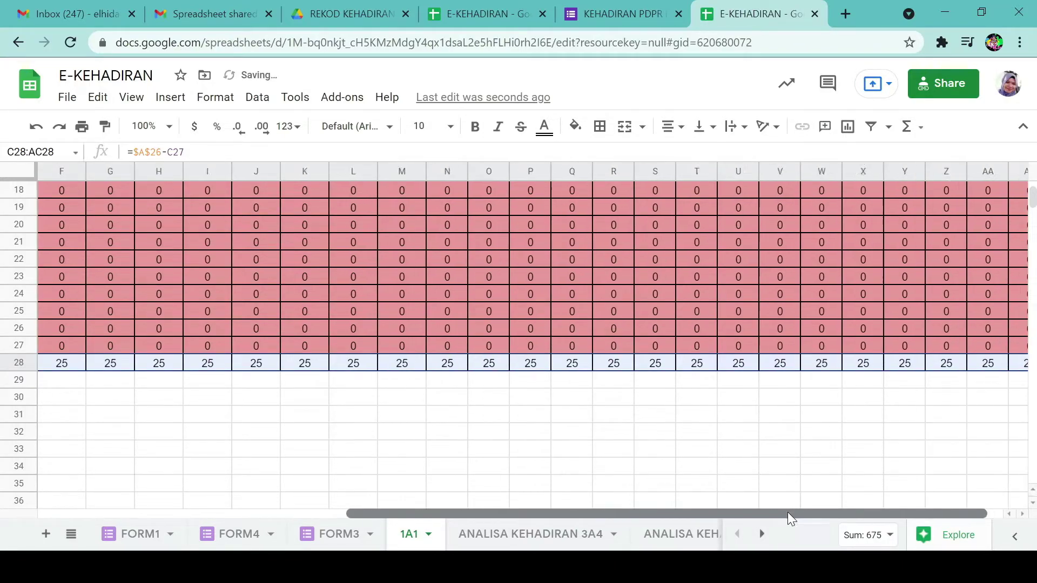
drag(805, 510, 439, 531)
scroll(211, 465, up, 6)
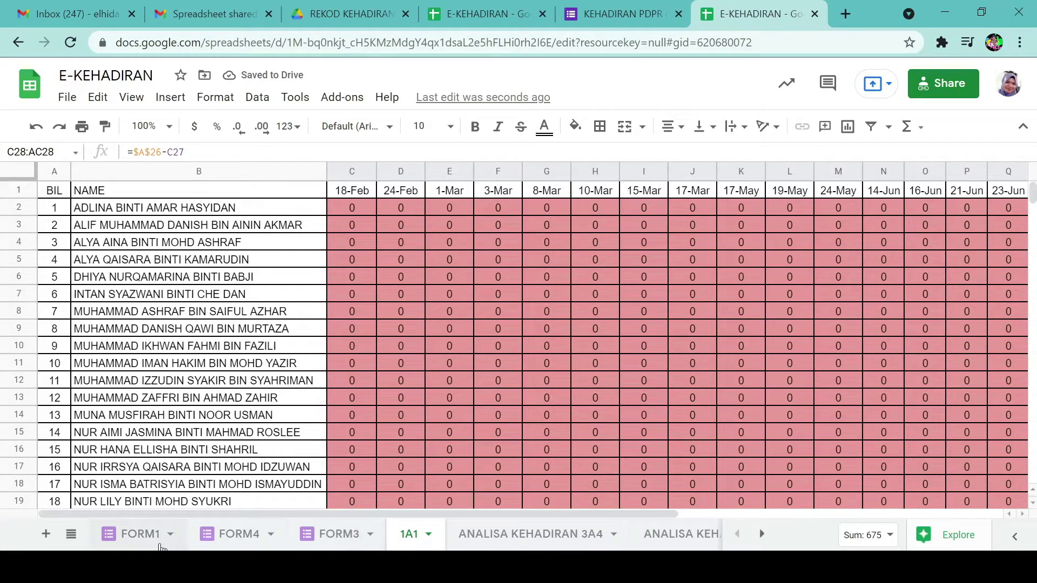
Step: Duplicate the 1A1 sheet and rename the copy as 1A2
click(141, 535)
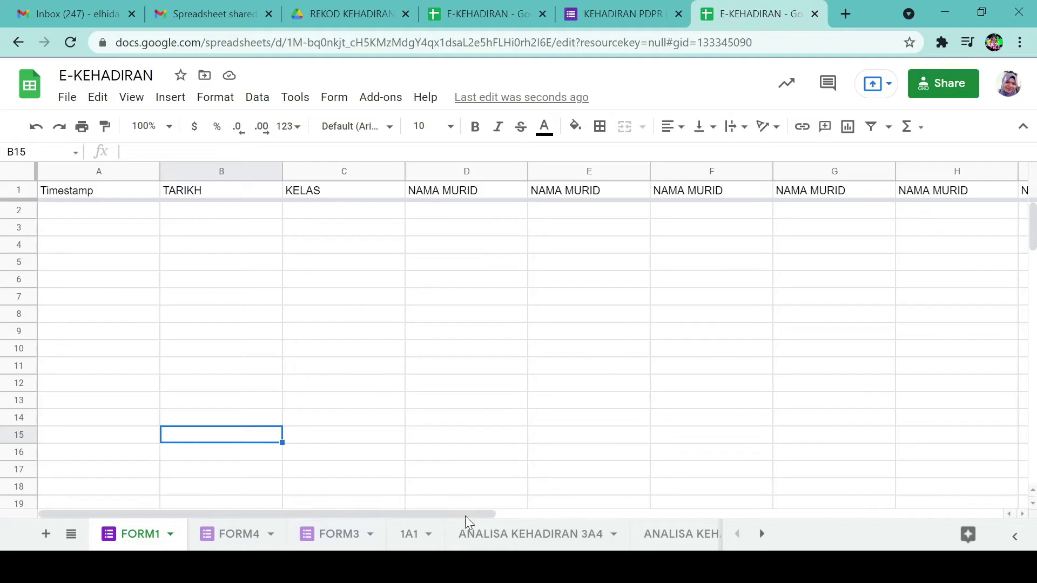
click(410, 535)
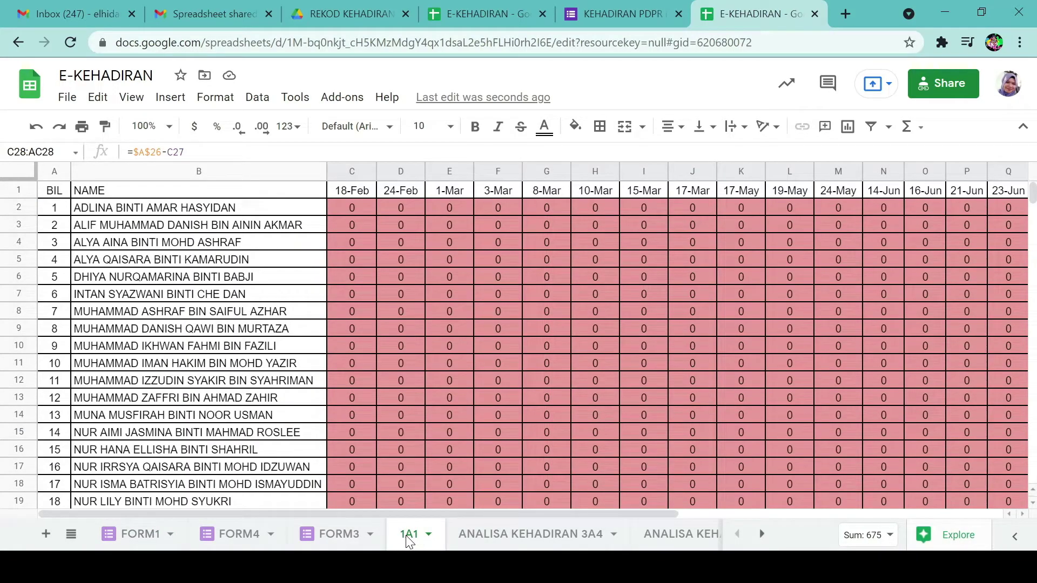
right_click(408, 542)
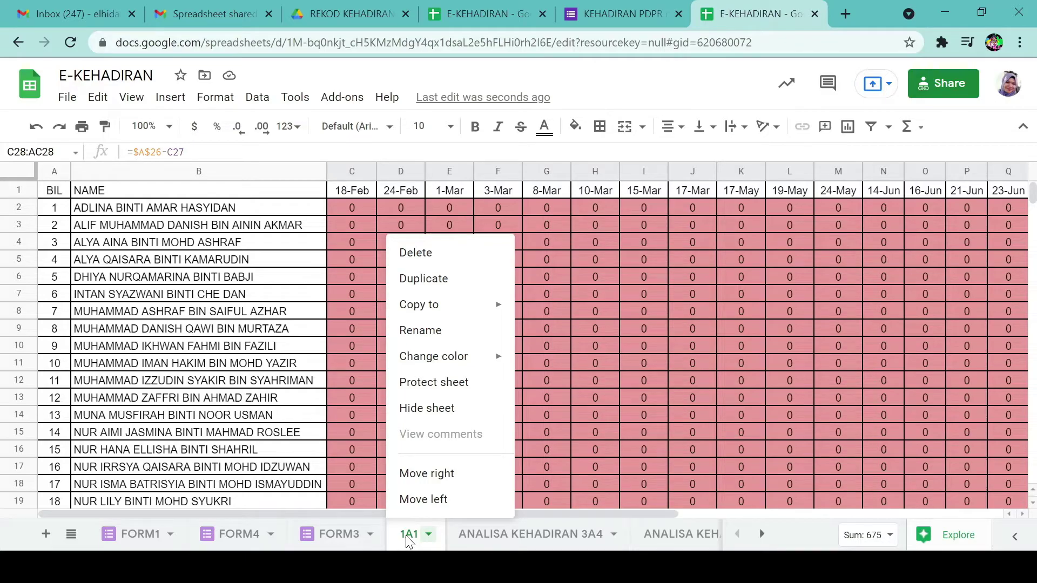
click(438, 280)
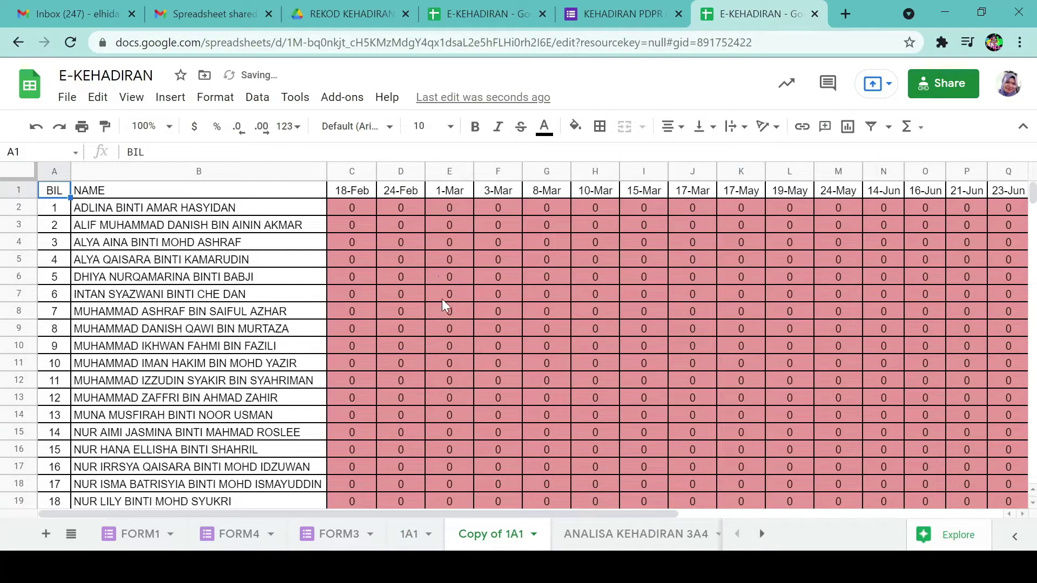
double_click(493, 535)
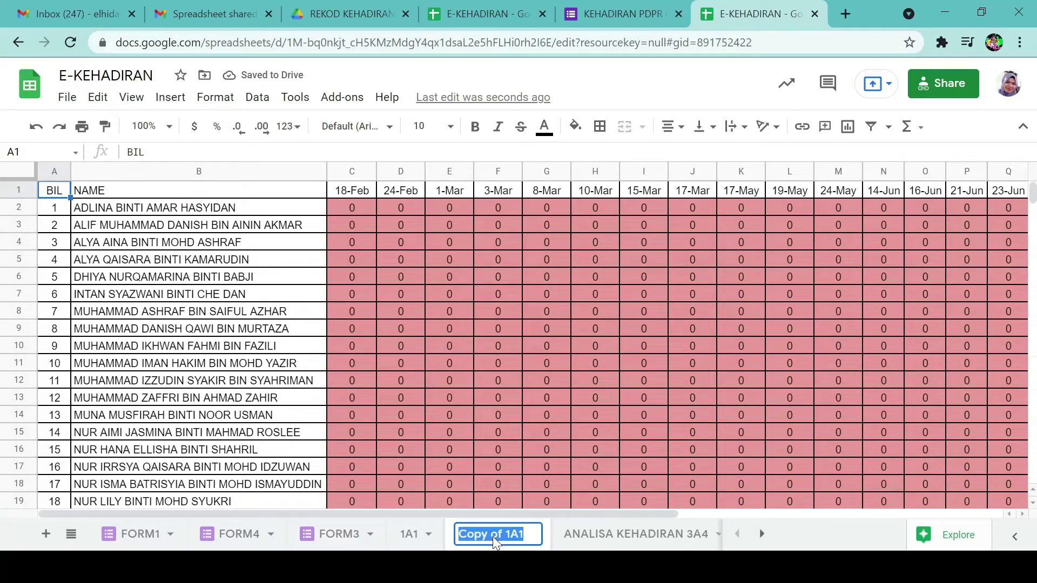
text(1A2)
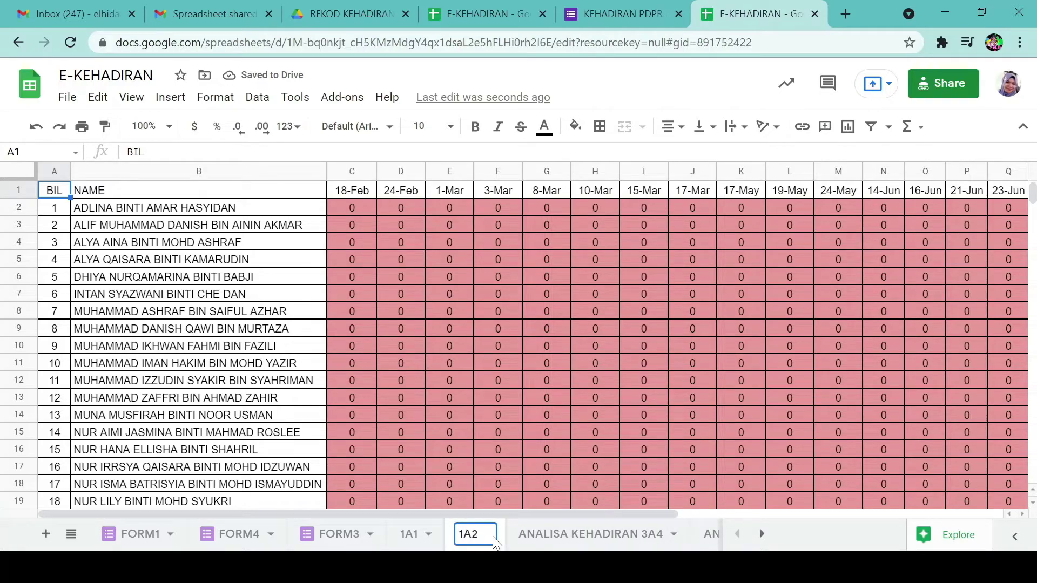
click(400, 343)
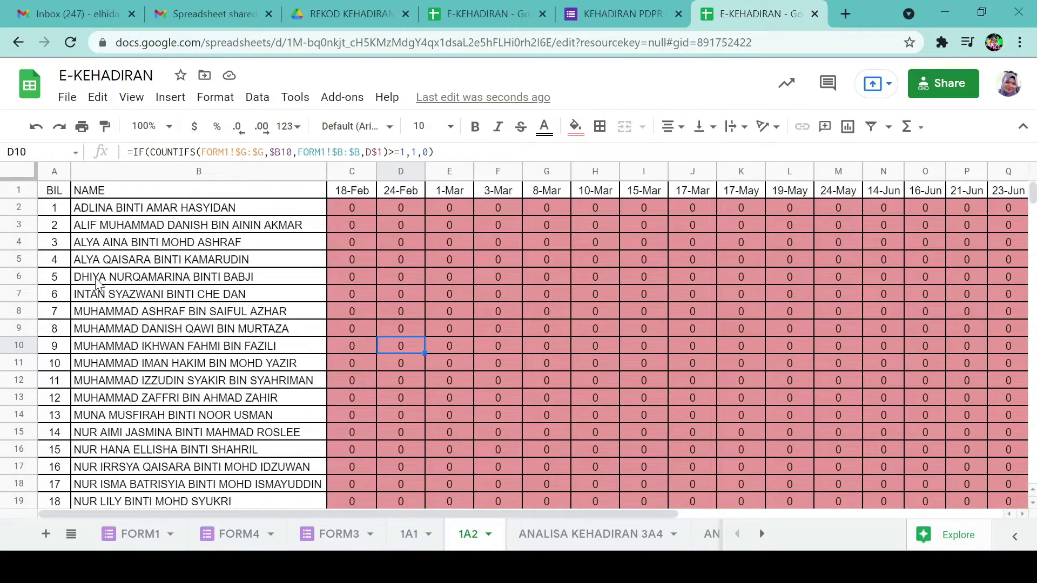
Step: Paste the copied class 1A2 student name list over the existing names, starting at B2
click(127, 276)
click(127, 212)
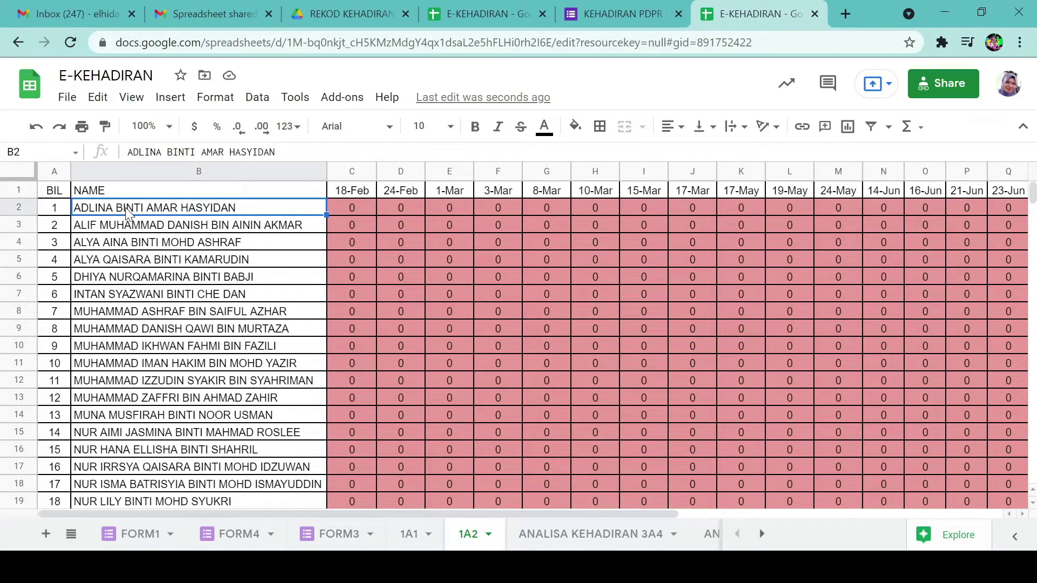
key(ctrl+v)
click(202, 385)
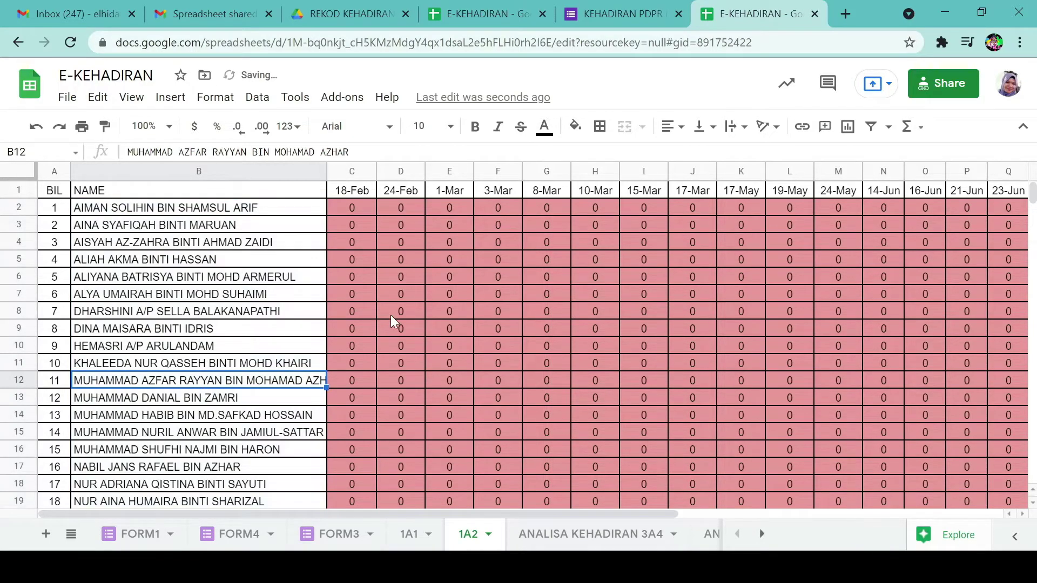
Step: Examine which FORM1 column C2's COUNTIFS formula uses for student names on the 1A2 and 1A1 sheets
click(352, 206)
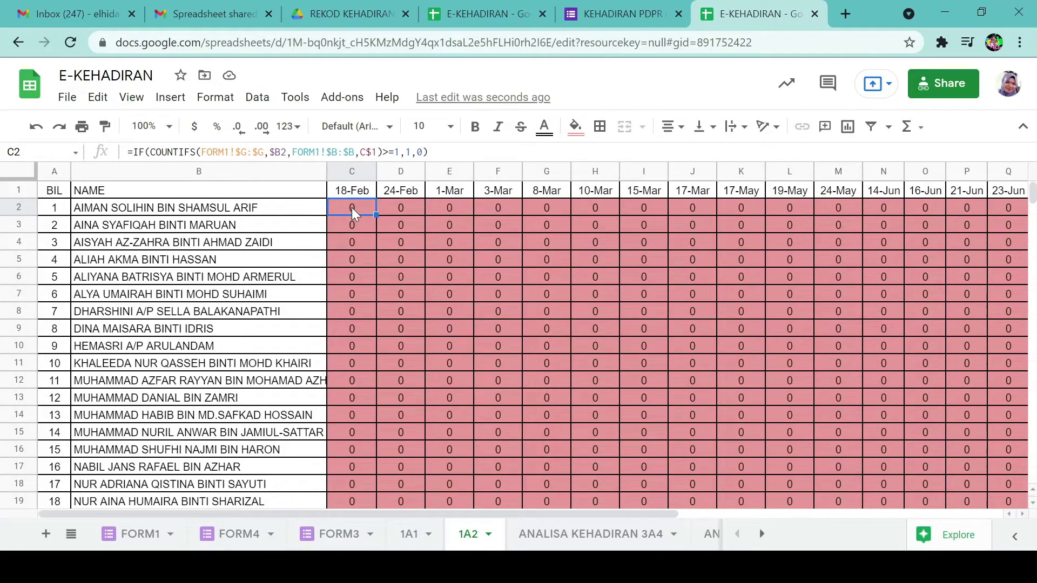
mouse_move(246, 152)
mouse_down()
mouse_move(264, 151)
mouse_move(241, 152)
mouse_up()
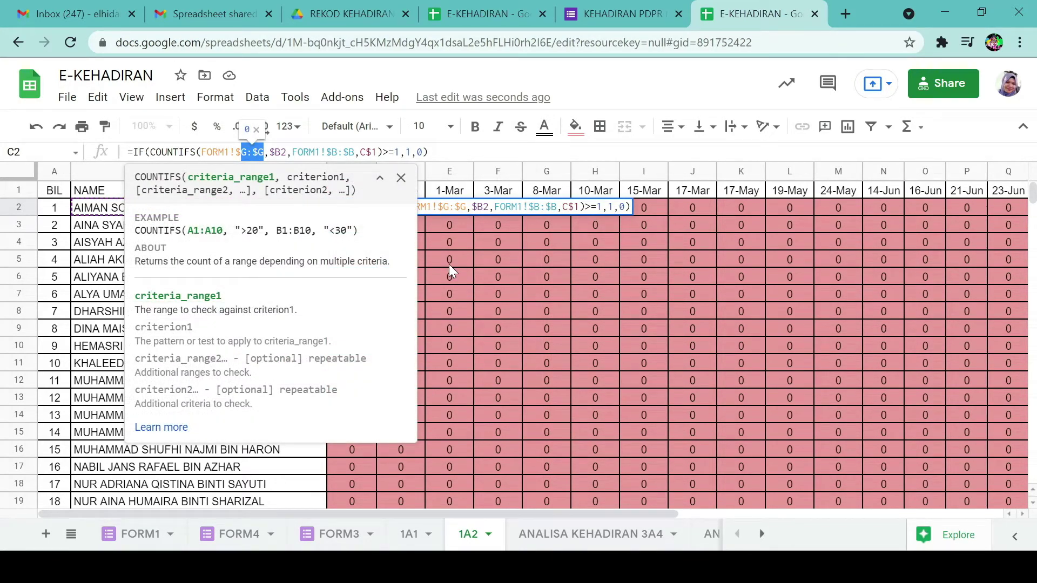
click(469, 279)
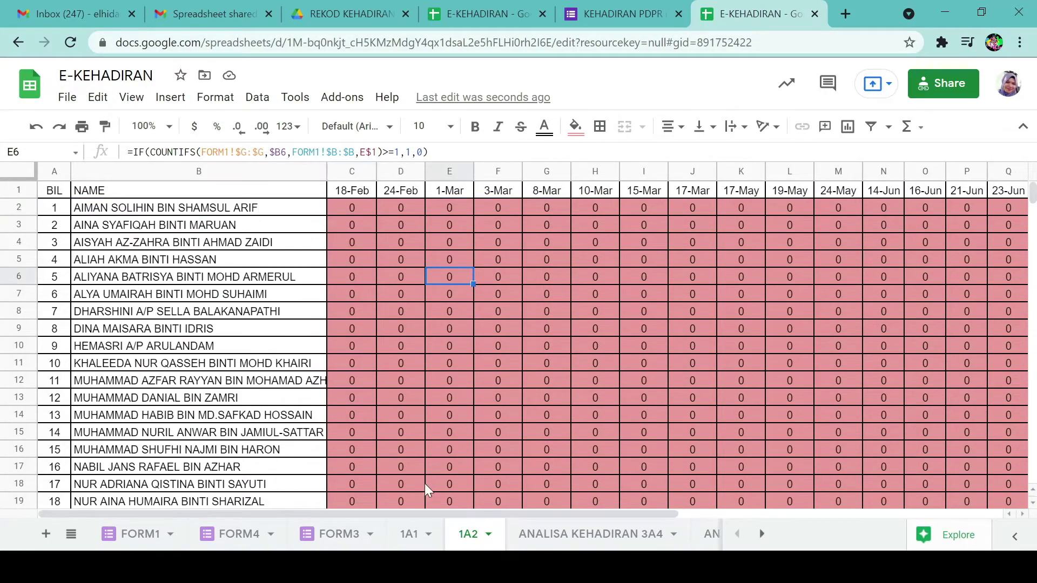
click(409, 535)
click(349, 207)
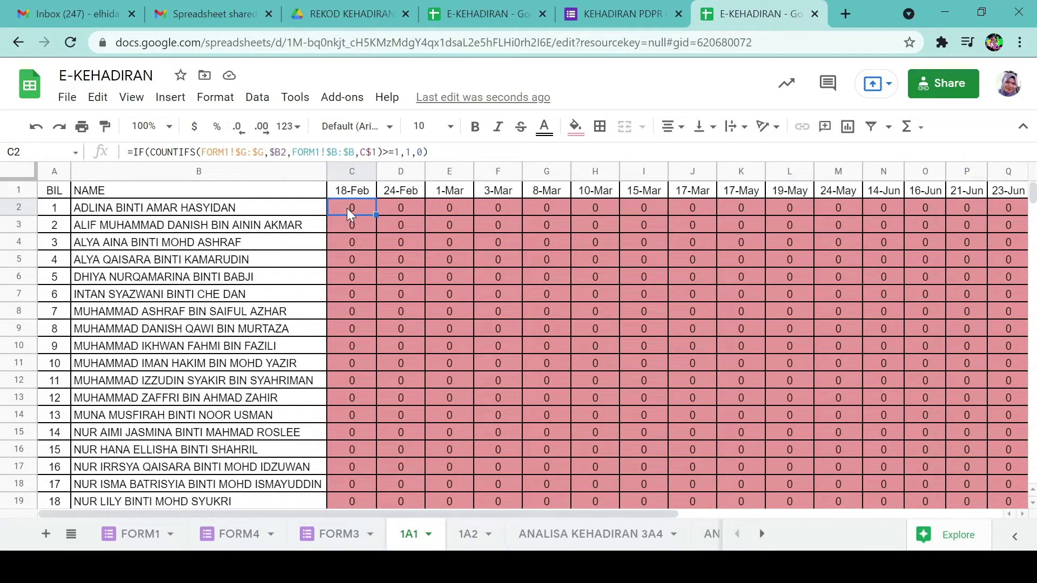
double_click(258, 151)
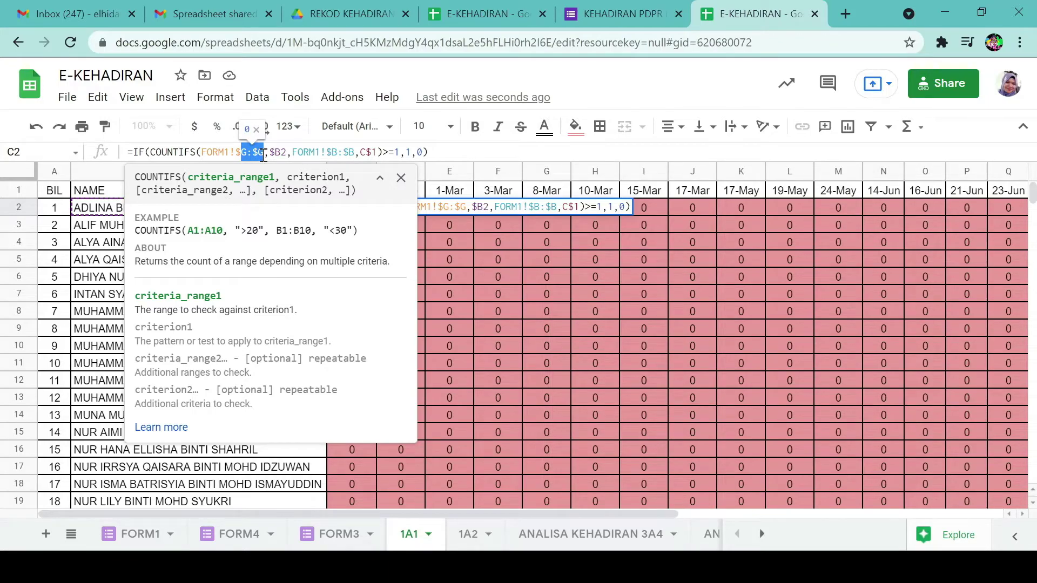
click(103, 277)
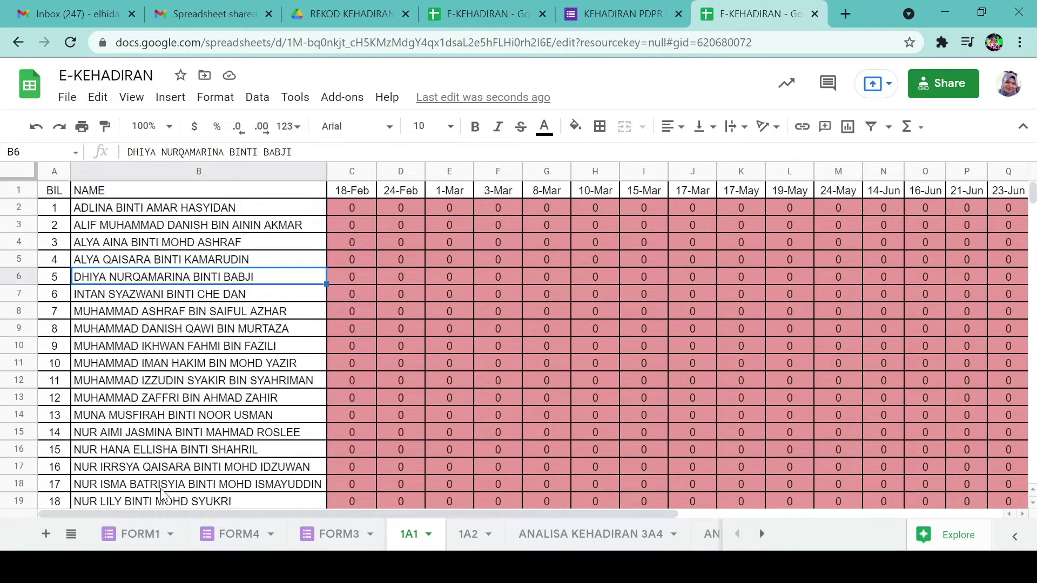
Step: Fill column D, the first NAMA MURID column in FORM1, with light yellow
click(140, 533)
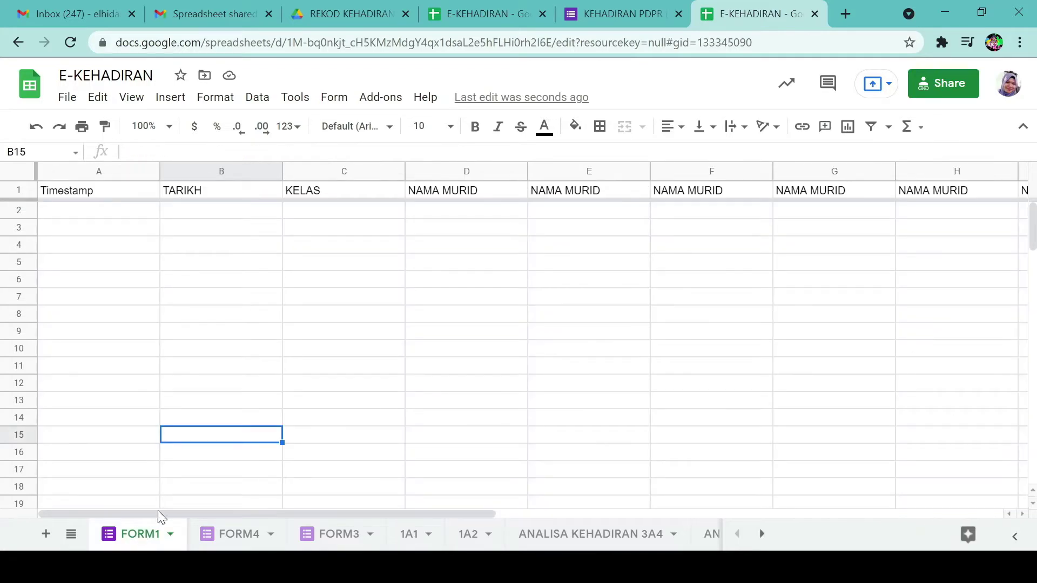
click(883, 170)
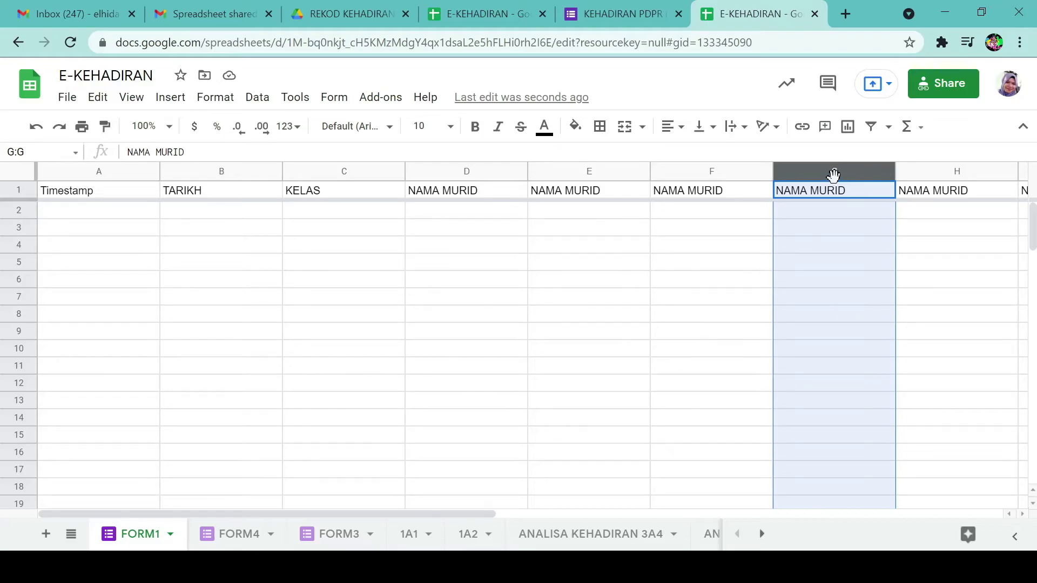
click(449, 174)
click(575, 126)
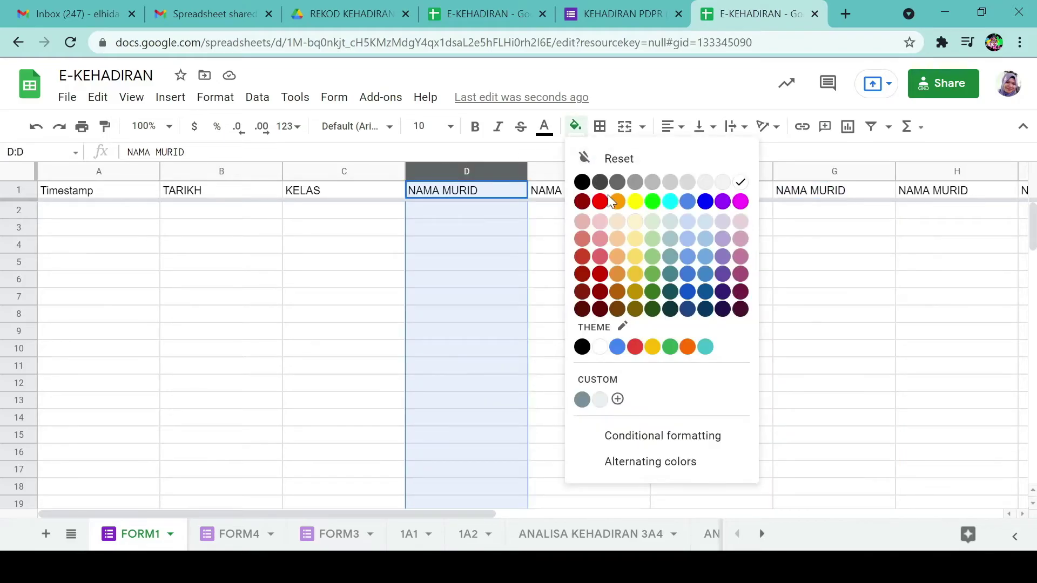
click(633, 224)
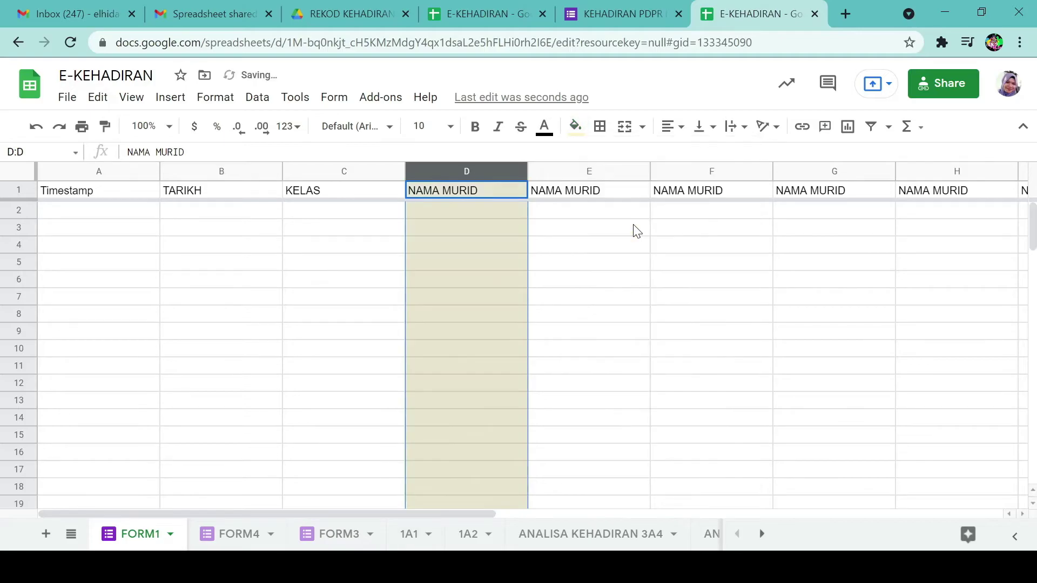
Step: Check the KELAS order in the KEHADIRAN PDPR form, and fill FORM1's column E with light green
click(594, 8)
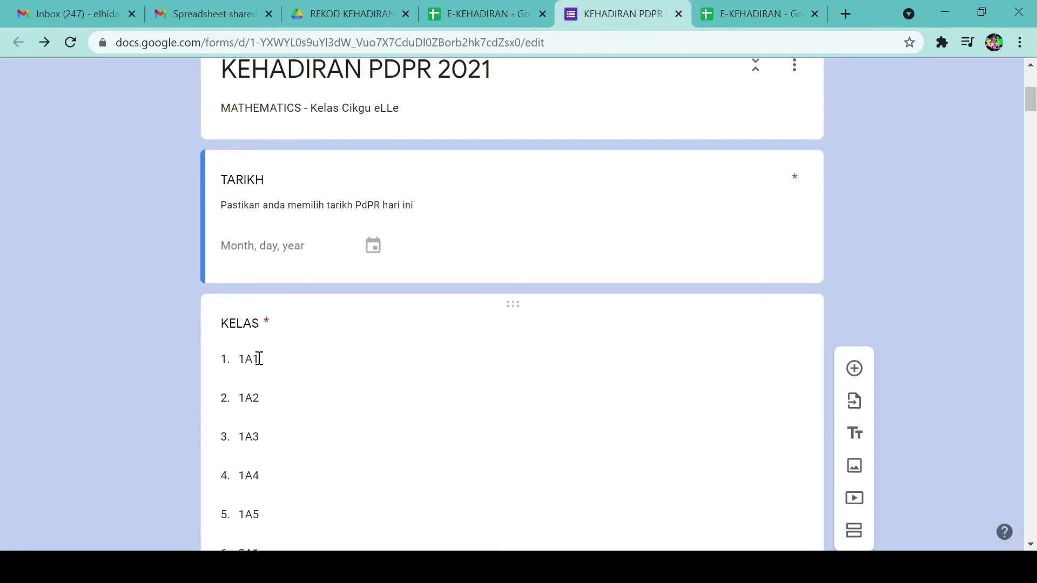
click(730, 3)
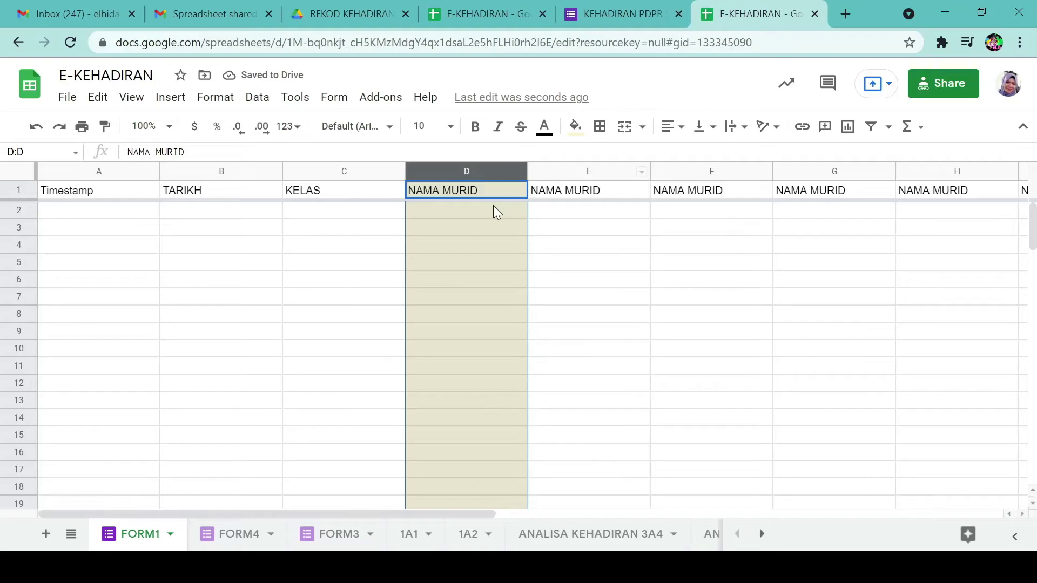
click(564, 173)
click(575, 126)
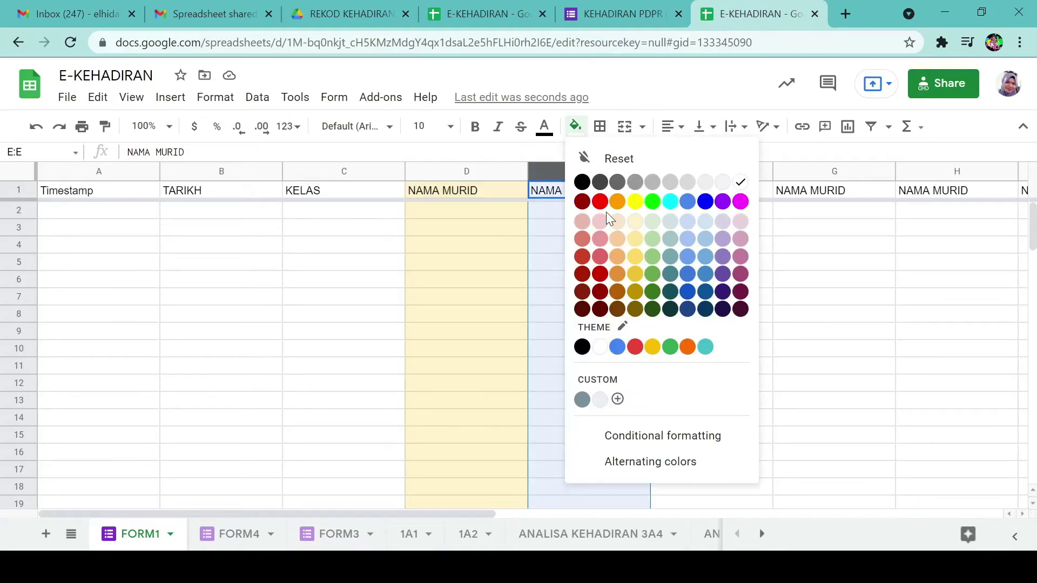
click(652, 223)
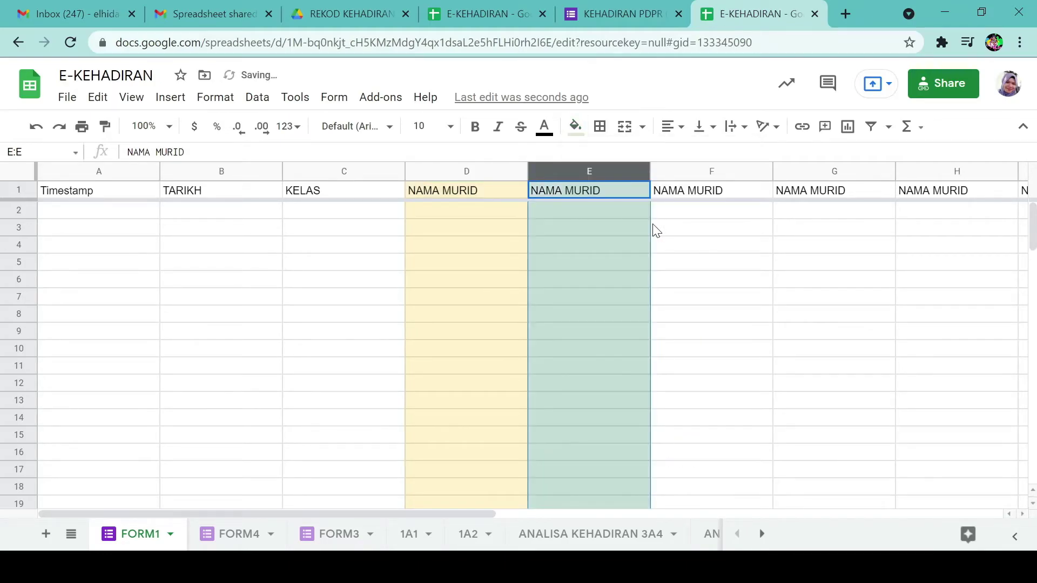
Step: In C2 of the 1A1 sheet, change the COUNTIFS student name range to FORM1!$D:$D
click(467, 171)
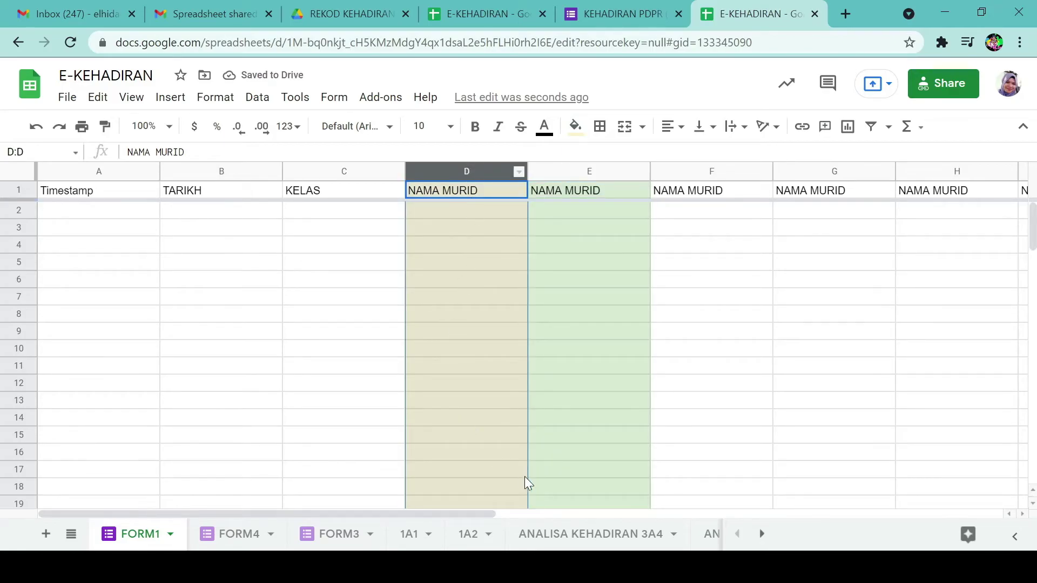
click(409, 534)
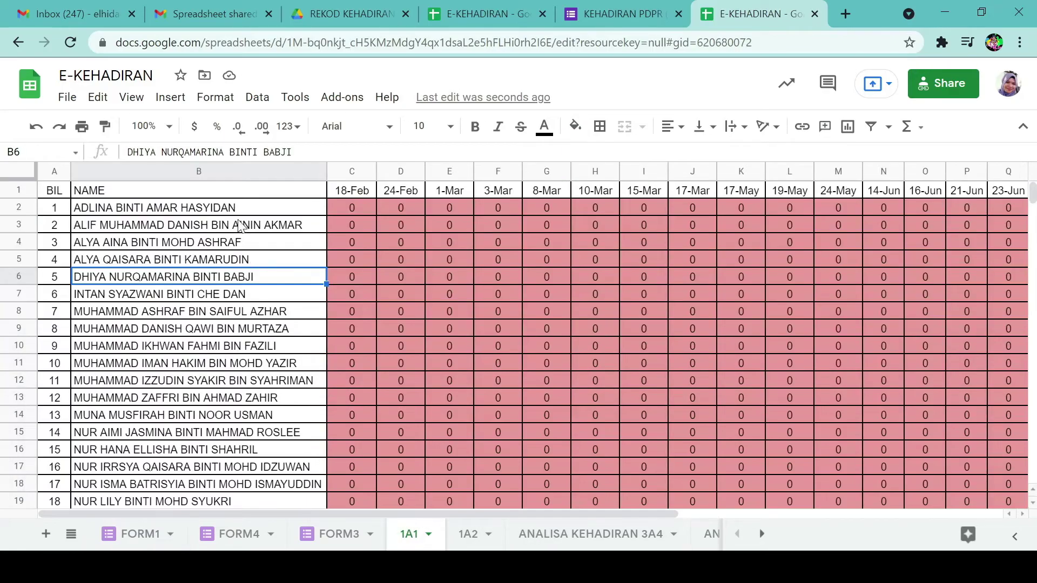
click(340, 210)
click(255, 154)
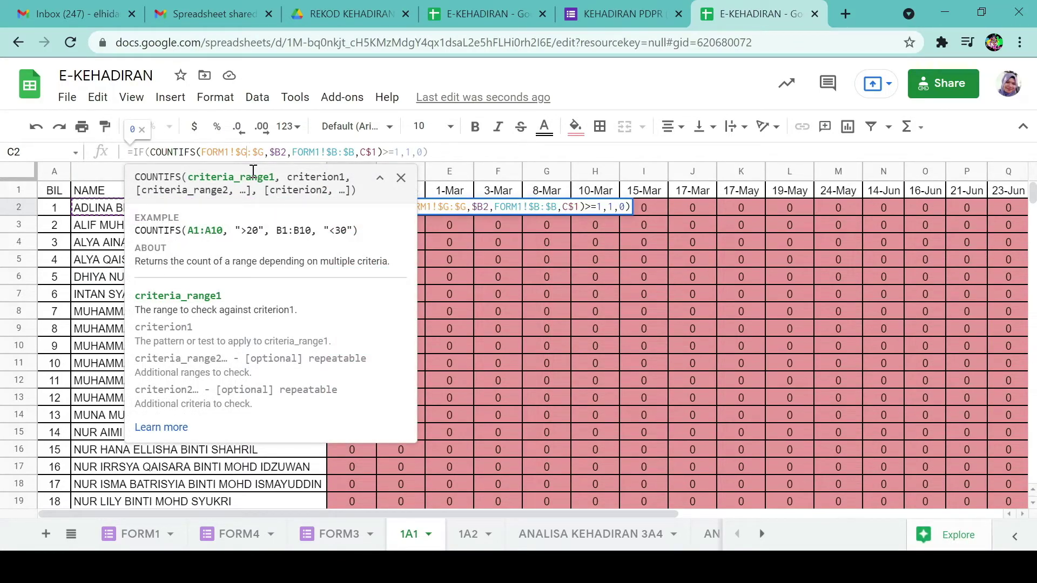
key(BackSpace)
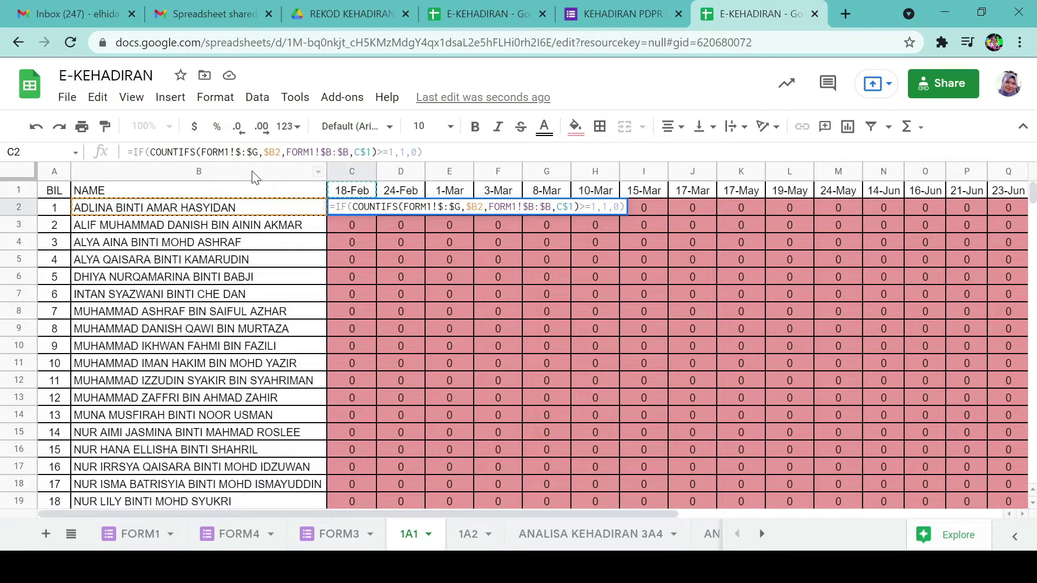
text(D)
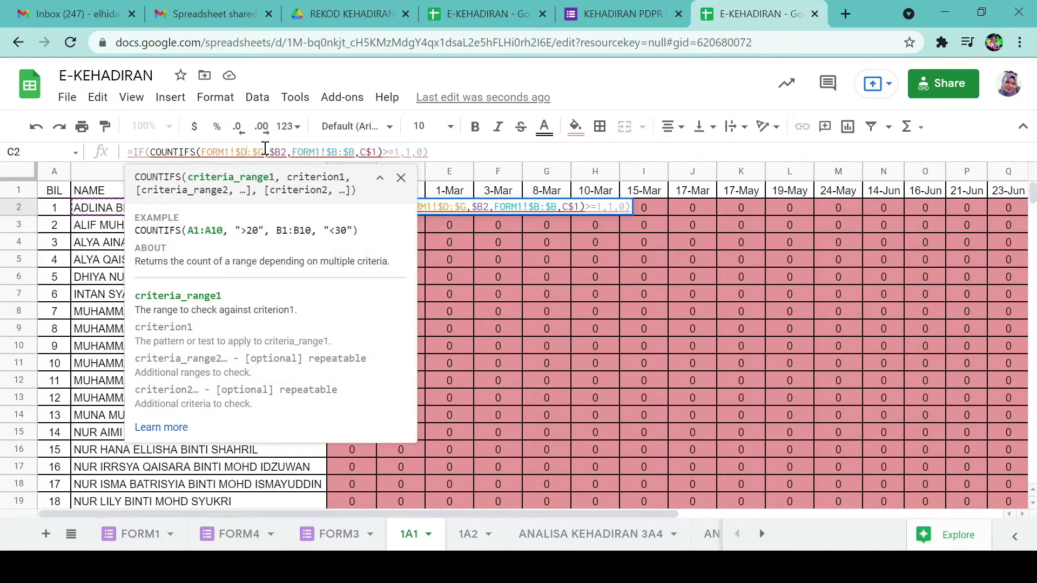
key(BackSpace)
text(D)
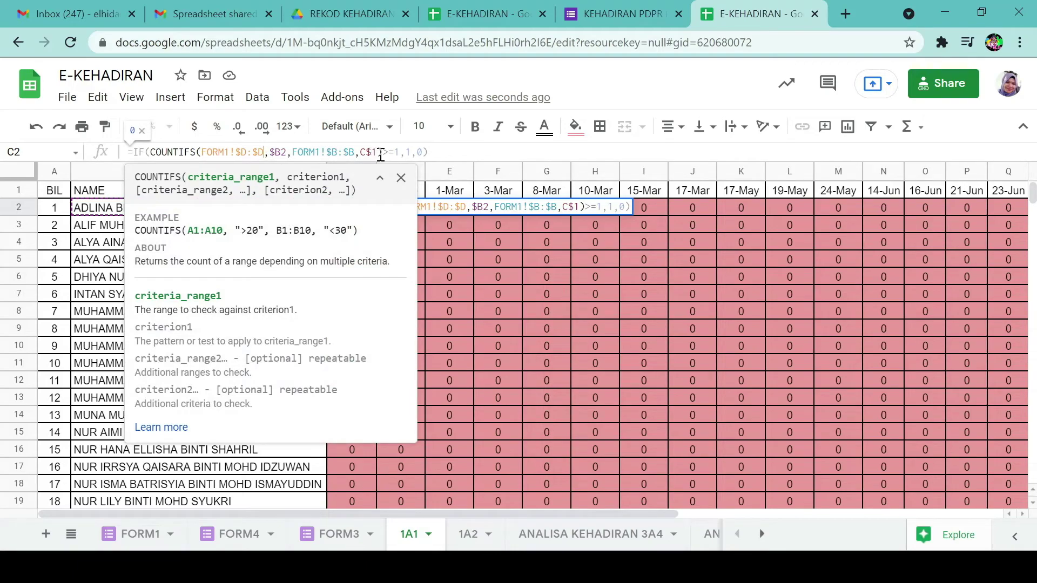
Step: Fill C2's updated formula across the 1A1 attendance grid through V26
click(360, 207)
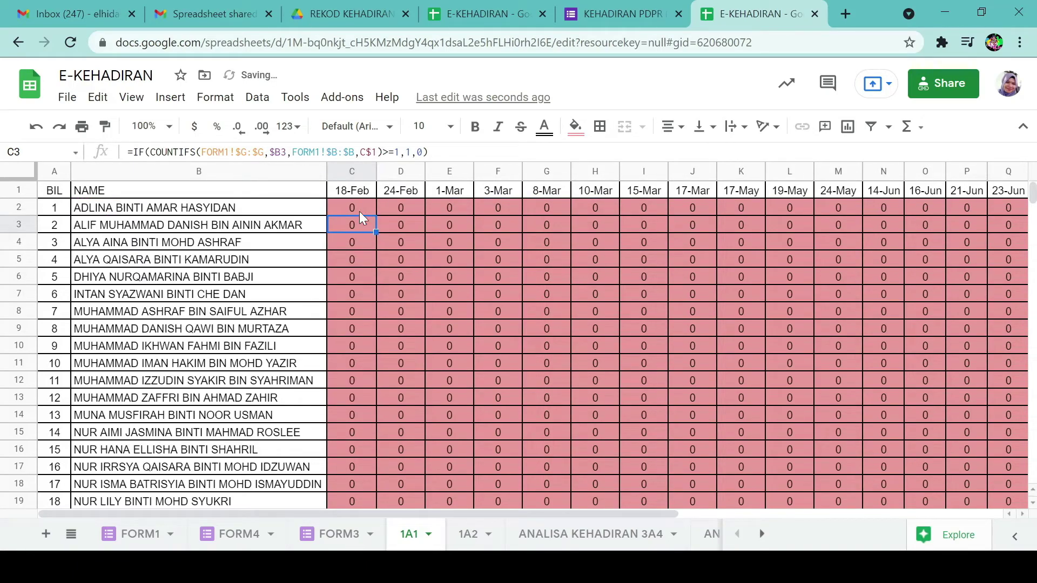
drag(375, 215, 1032, 313)
drag(783, 318, 948, 319)
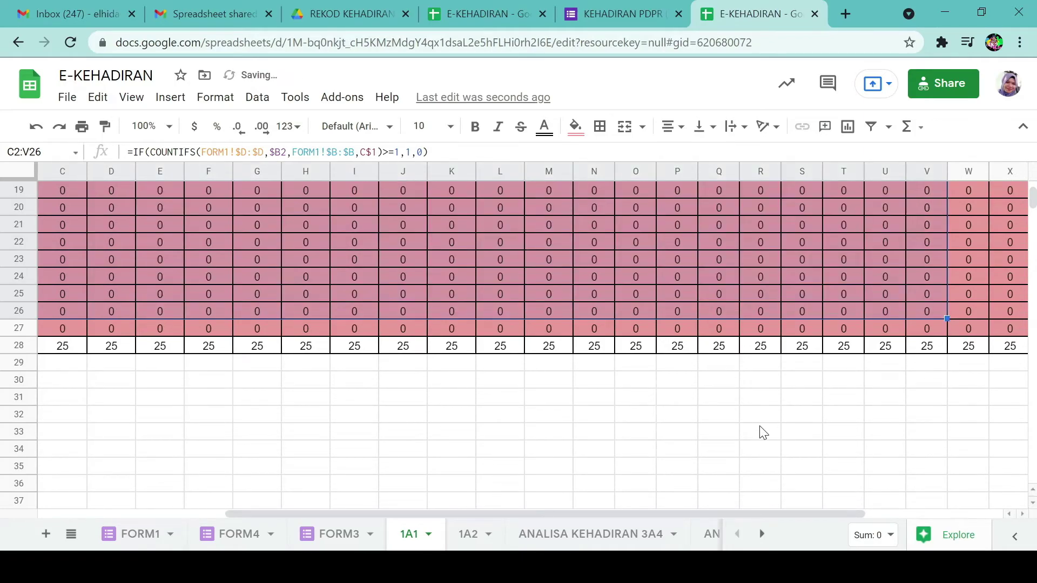
click(758, 437)
drag(731, 514, 592, 535)
scroll(334, 435, up, 6)
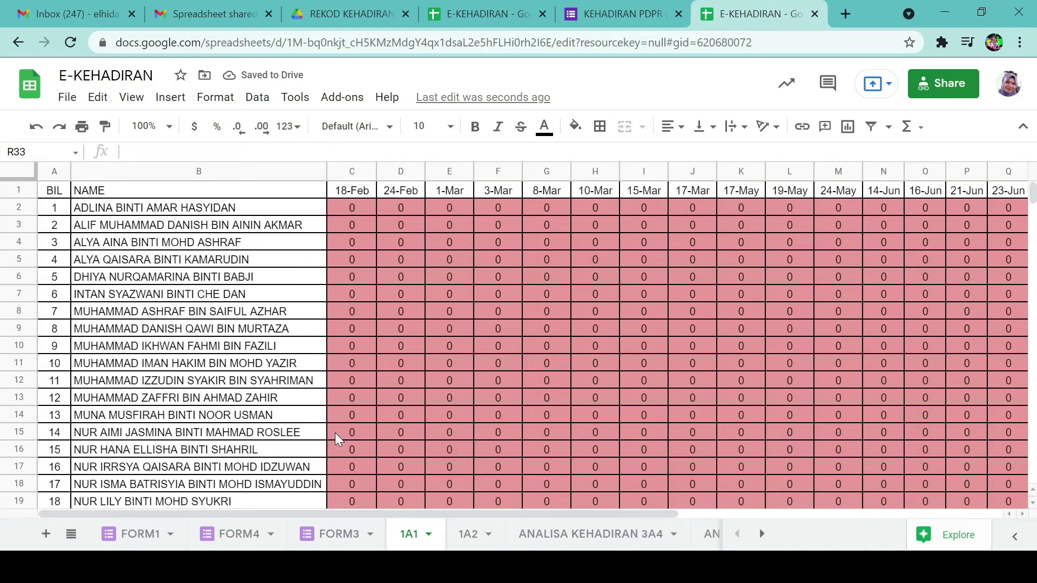
Step: Compare the name range in 1A2's C2 formula with the form's KELAS order and FORM1's column E
click(460, 540)
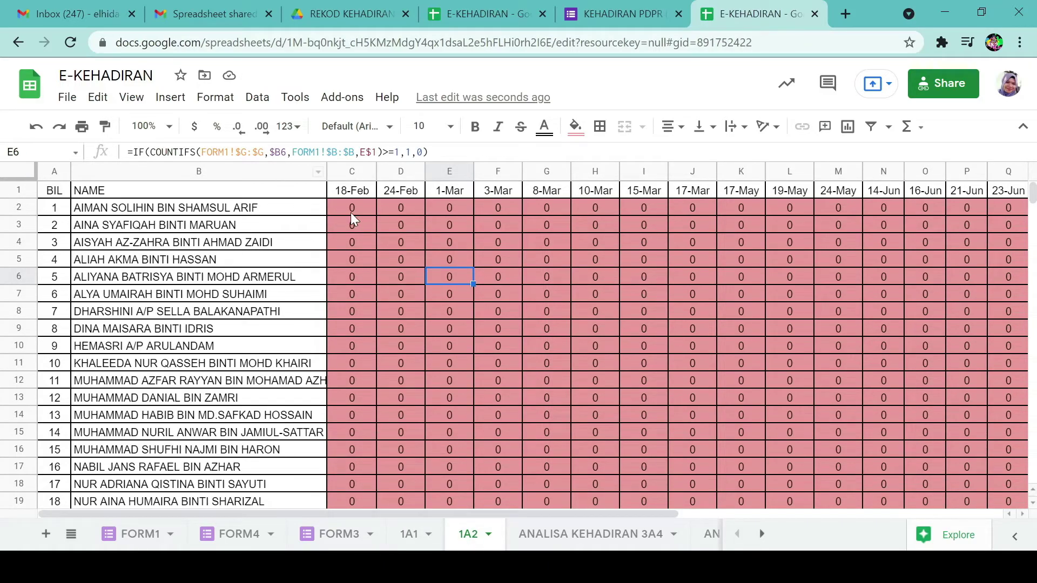
click(409, 535)
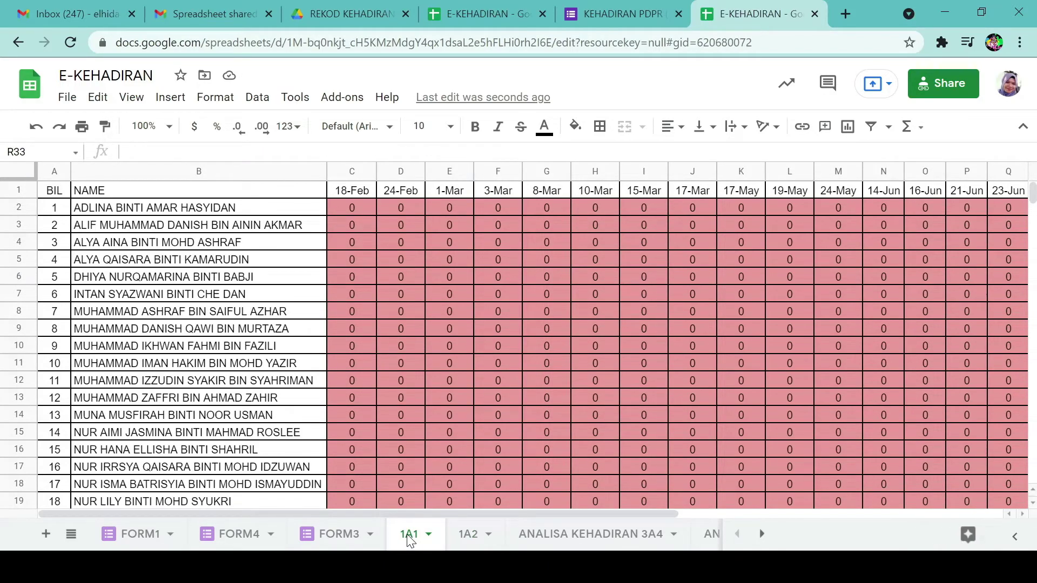
click(464, 535)
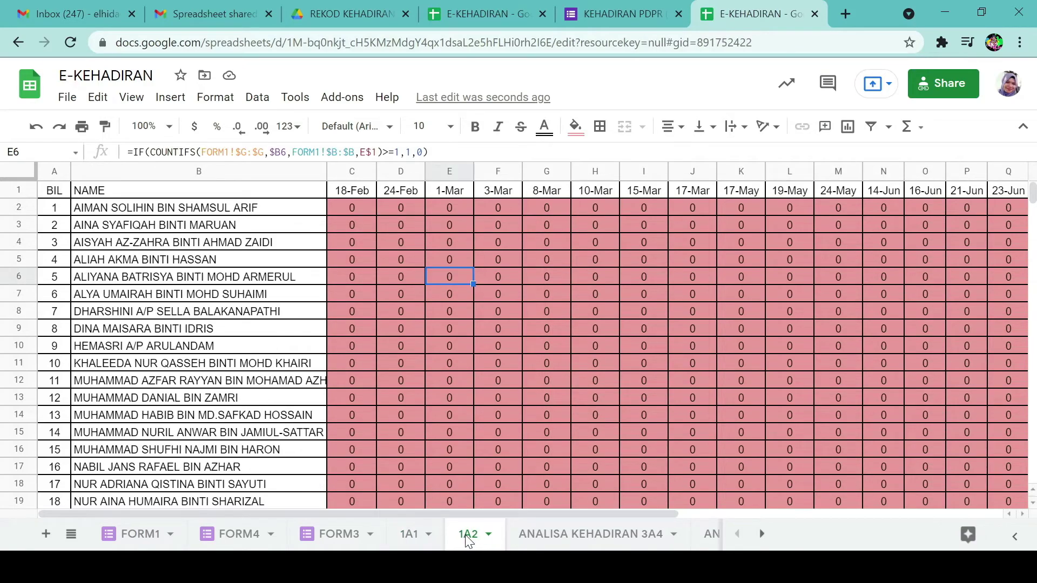
click(621, 13)
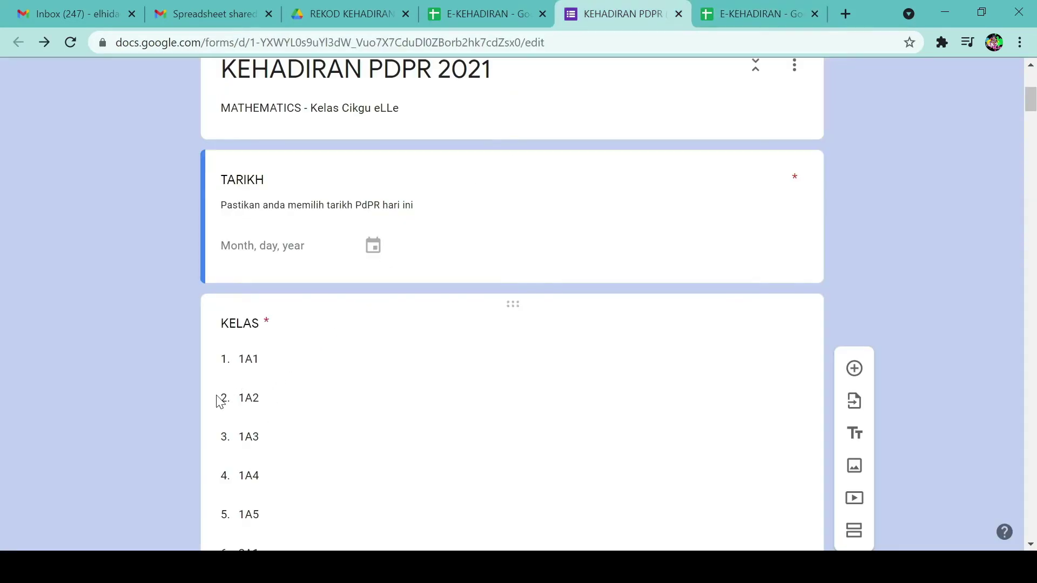
click(719, 10)
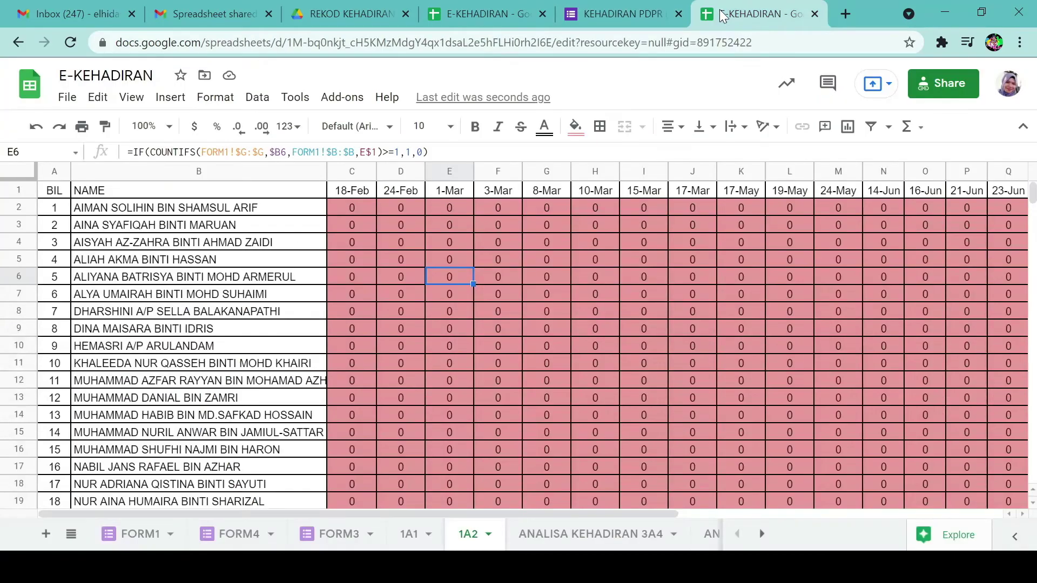
click(351, 208)
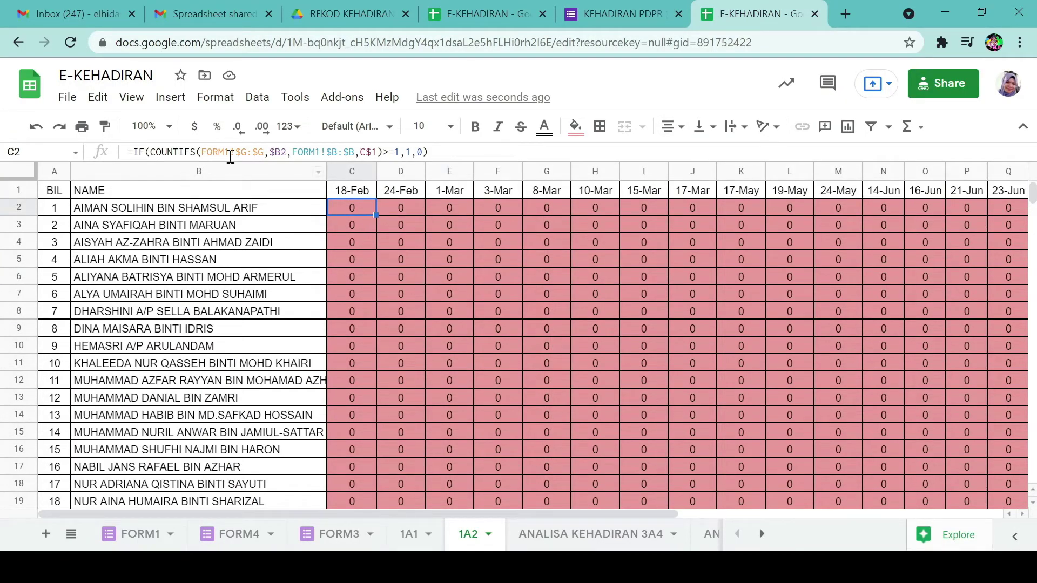
click(247, 152)
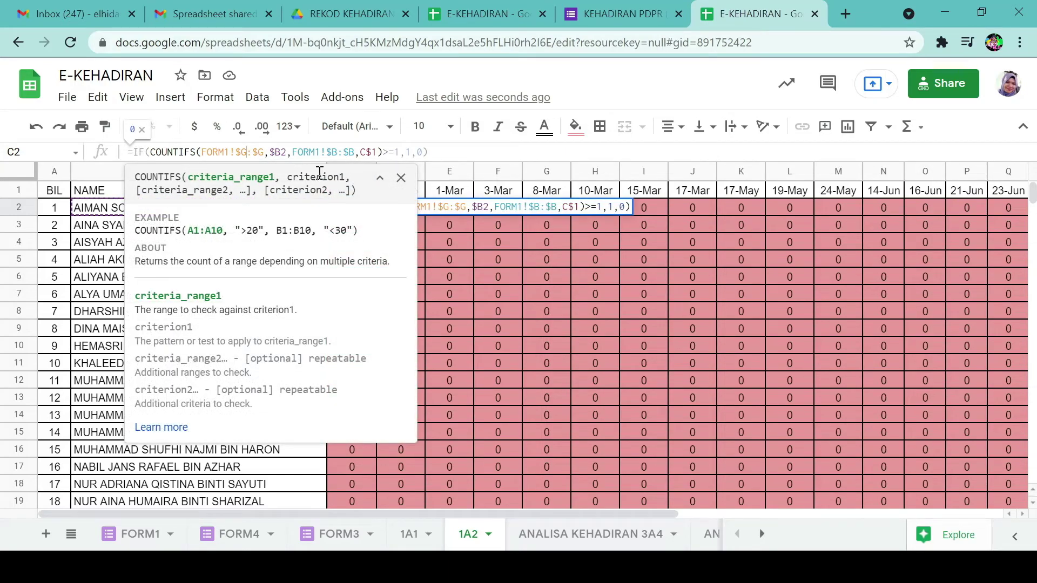
drag(264, 152, 235, 154)
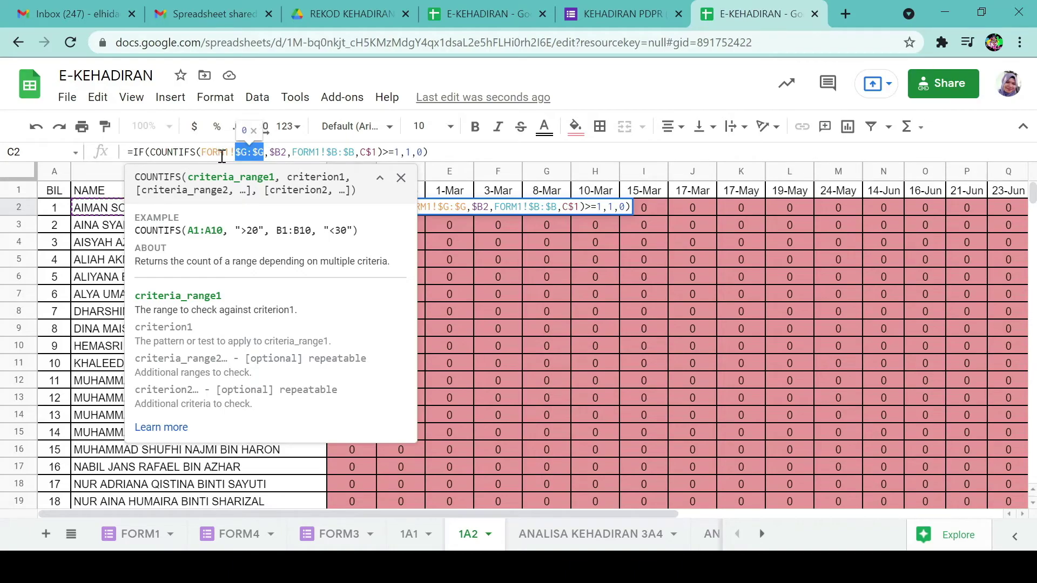
click(456, 275)
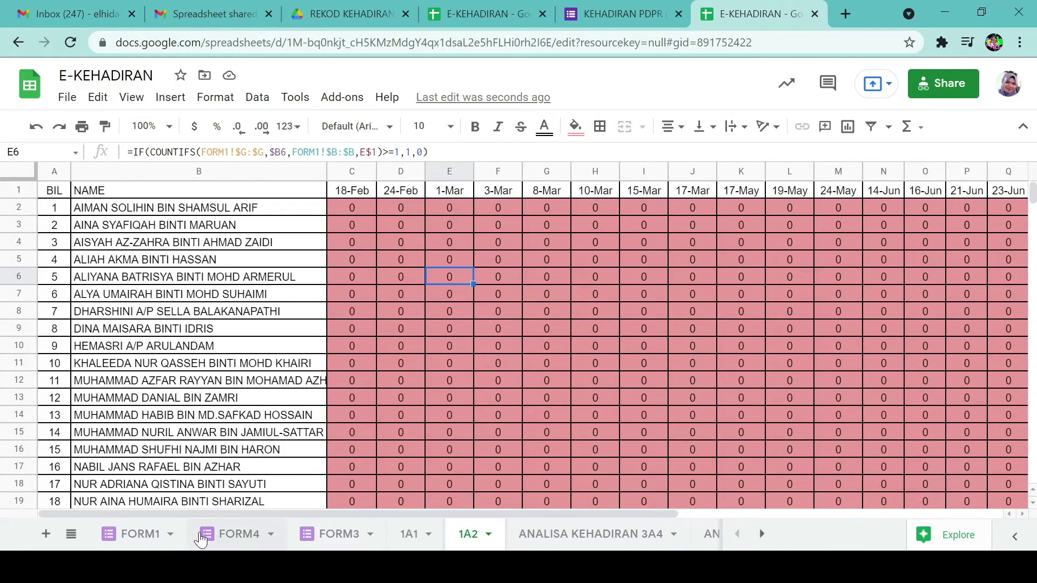
click(141, 534)
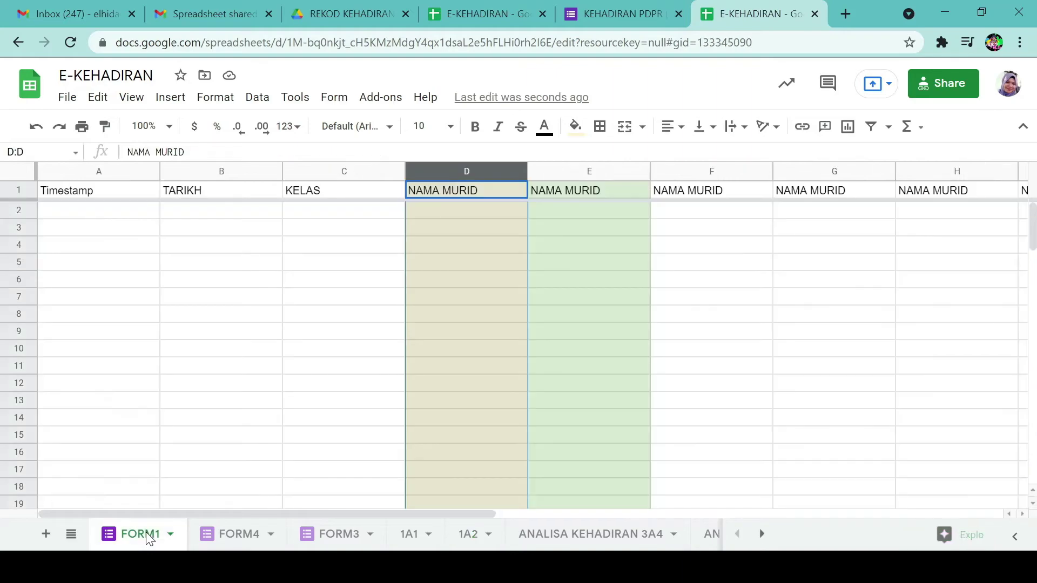
click(578, 173)
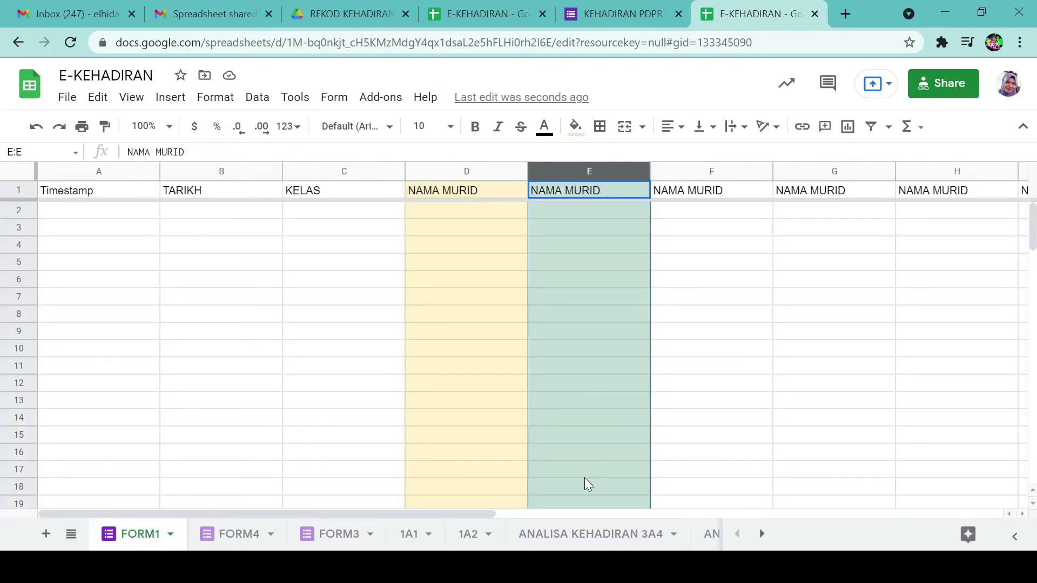
Step: In C2 of the 1A2 sheet, change the COUNTIFS student name range to FORM1!$E:$E
click(477, 534)
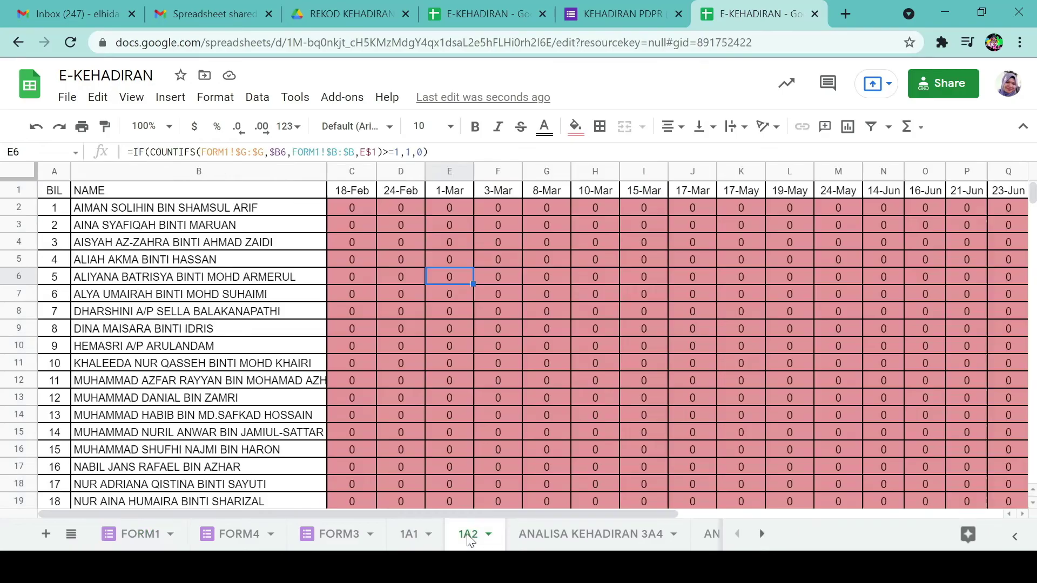
click(338, 211)
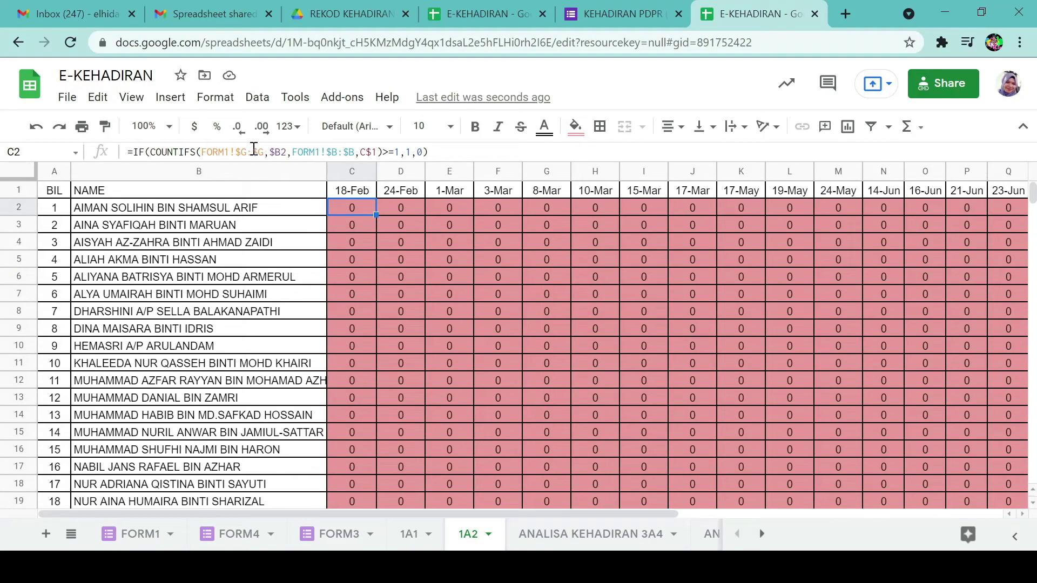
click(252, 154)
key(BackSpace)
text(E)
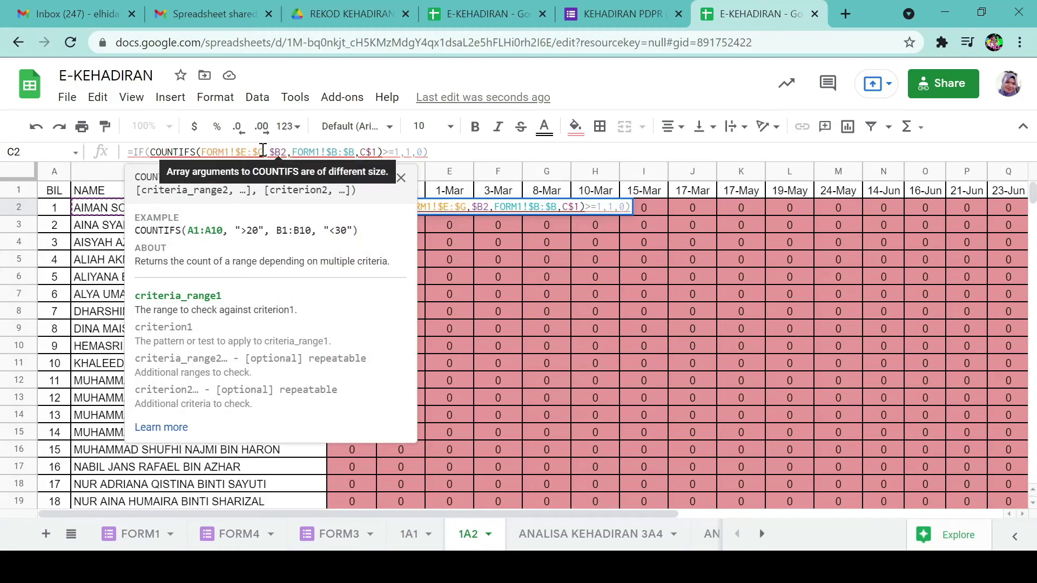
key(BackSpace)
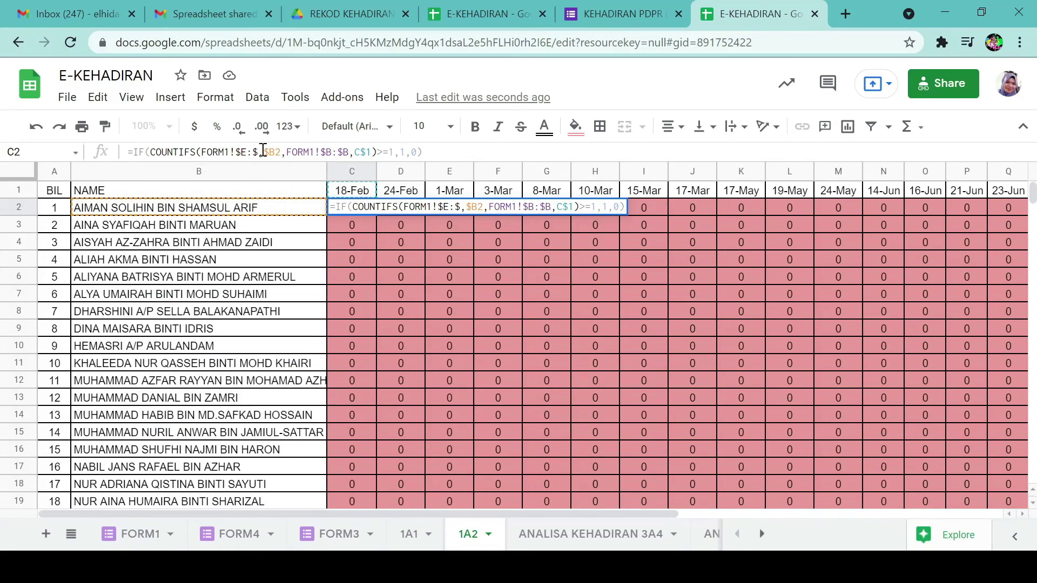
text(E)
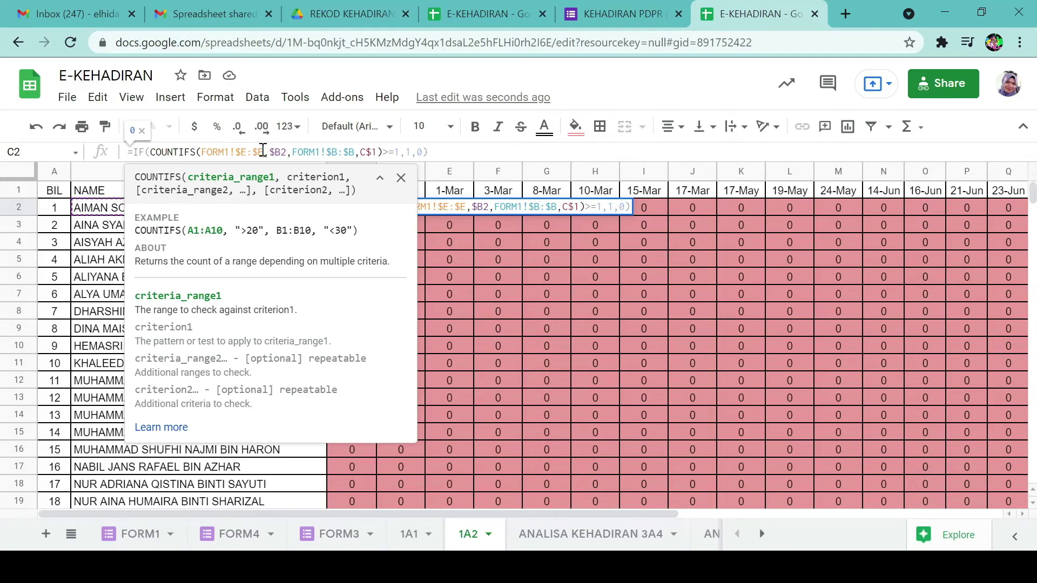
key(Return)
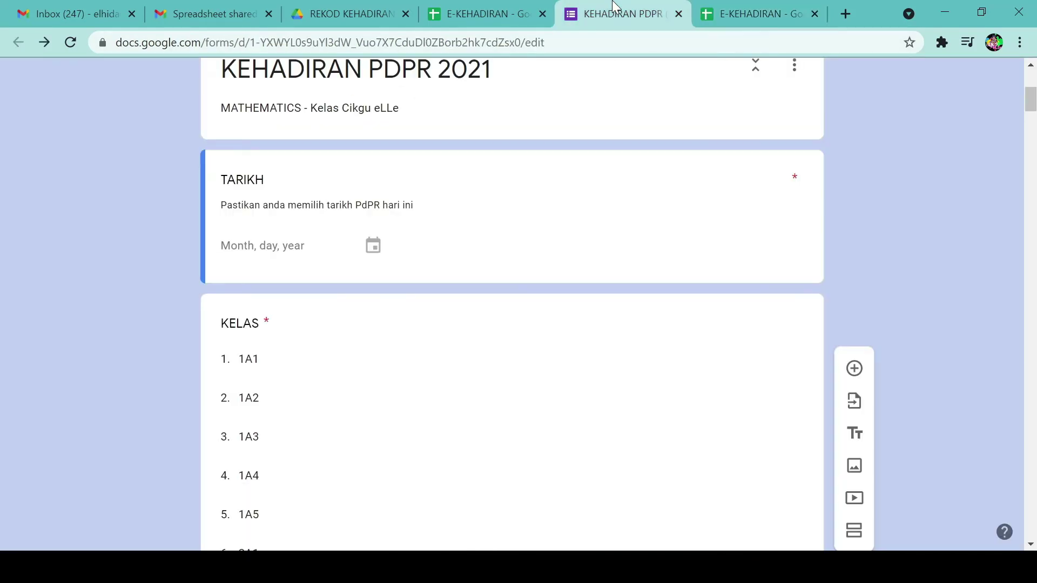
Step: Check how the form's KELAS options 1A1 and 1A2 correspond to NAMA MURID columns D and E in FORM1
click(613, 6)
click(256, 359)
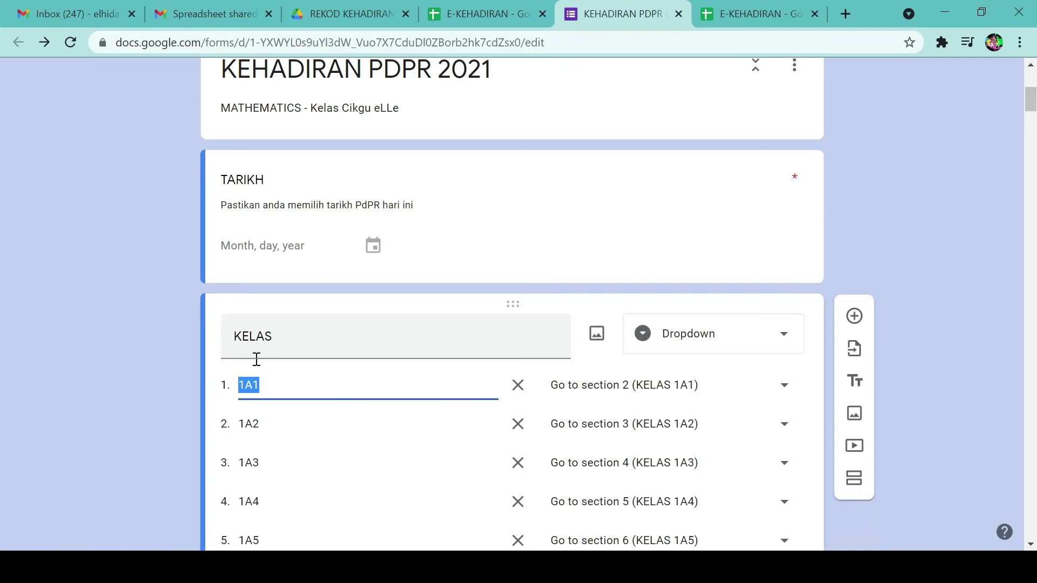
click(286, 433)
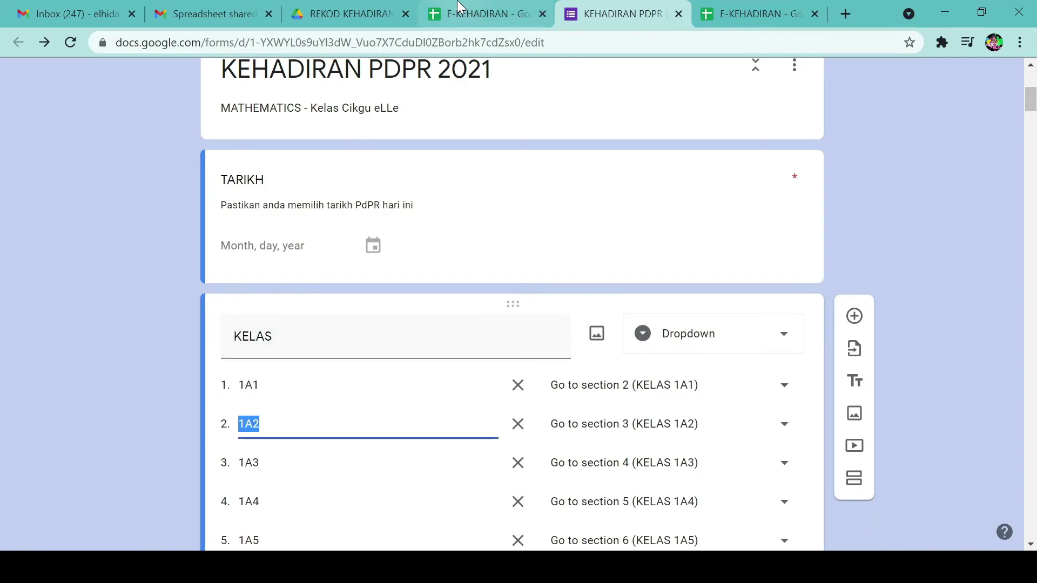
click(475, 13)
click(145, 534)
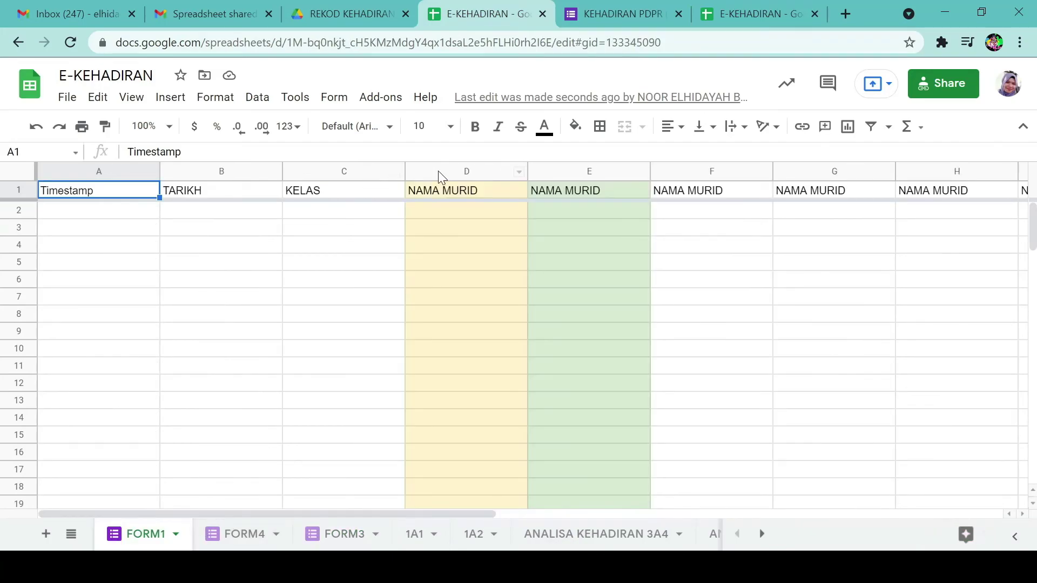
click(439, 171)
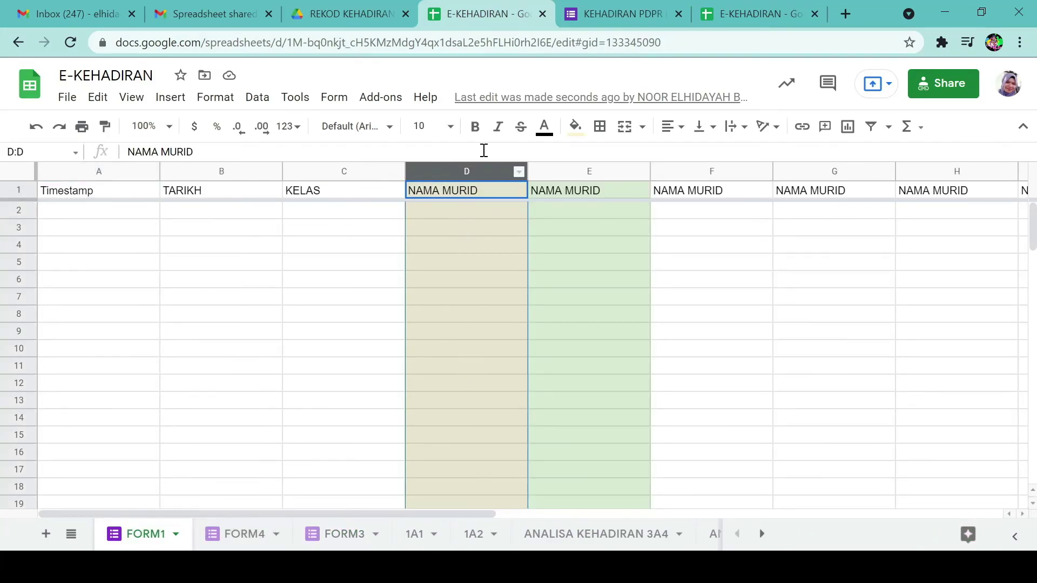
click(564, 167)
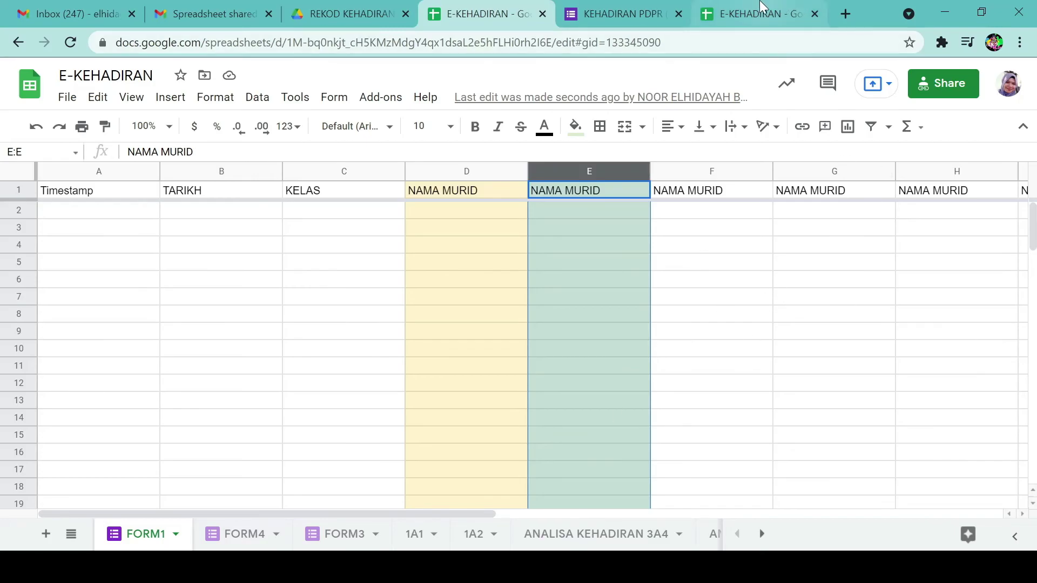
click(746, 4)
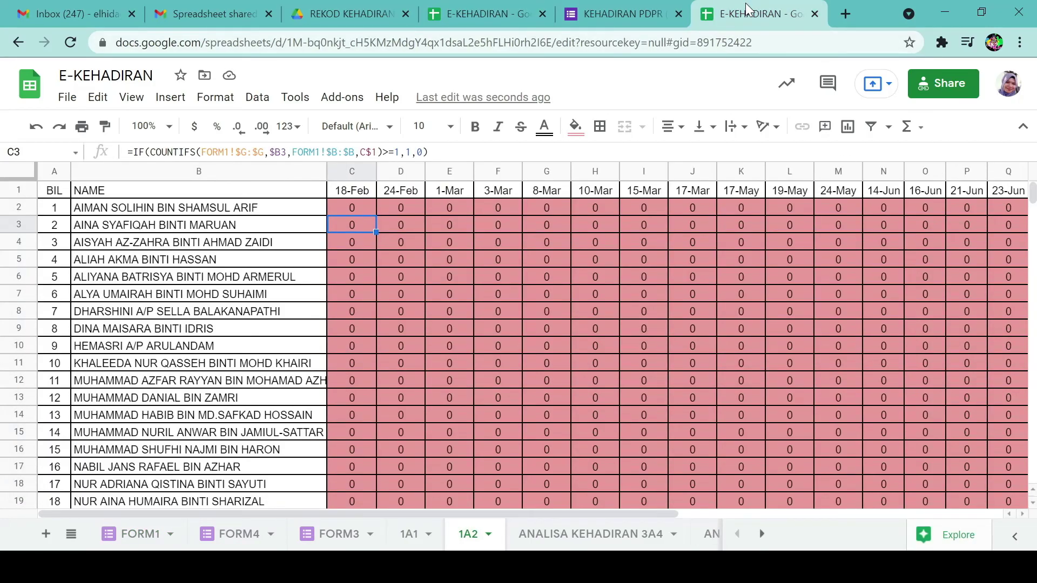